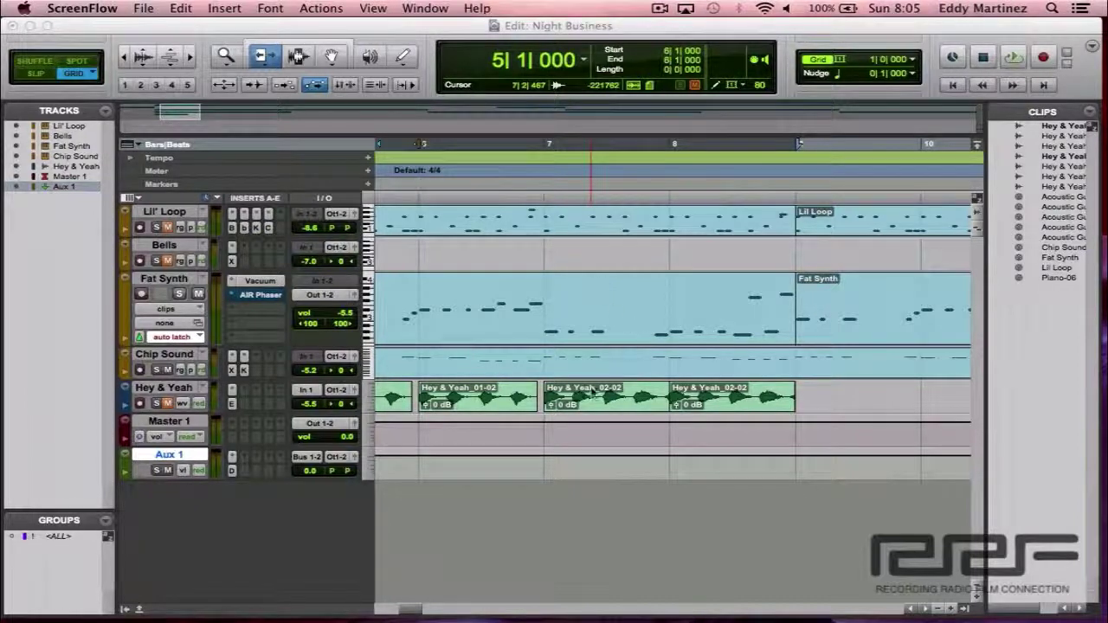
Step: Import 130 House Kick Loop 004.wav via File > Import > Audio onto a new track at session start
click(528, 498)
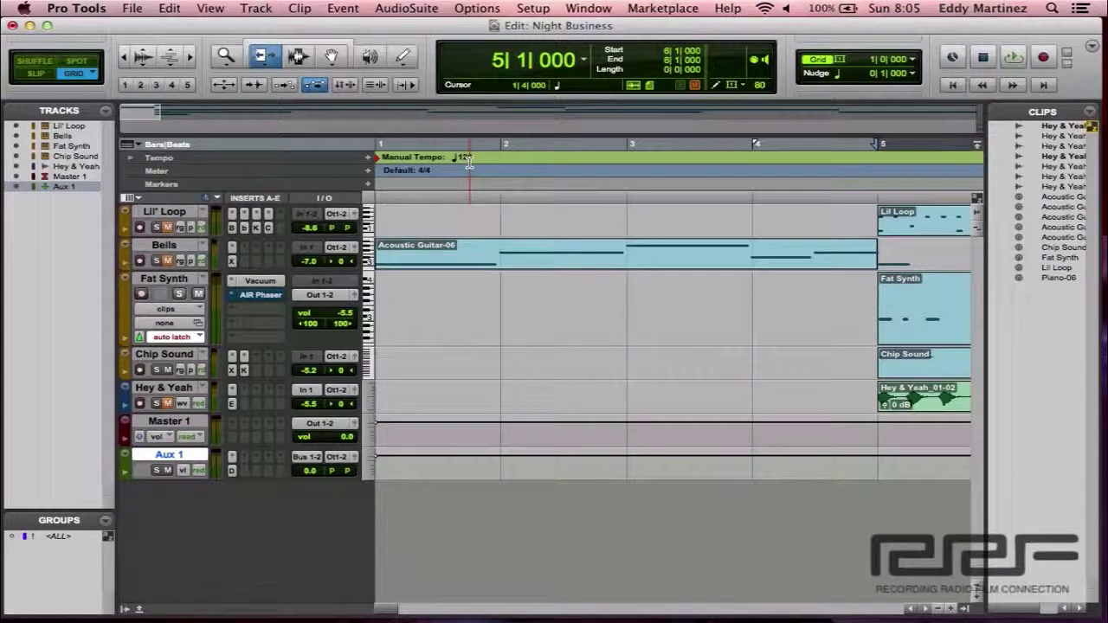
click(132, 8)
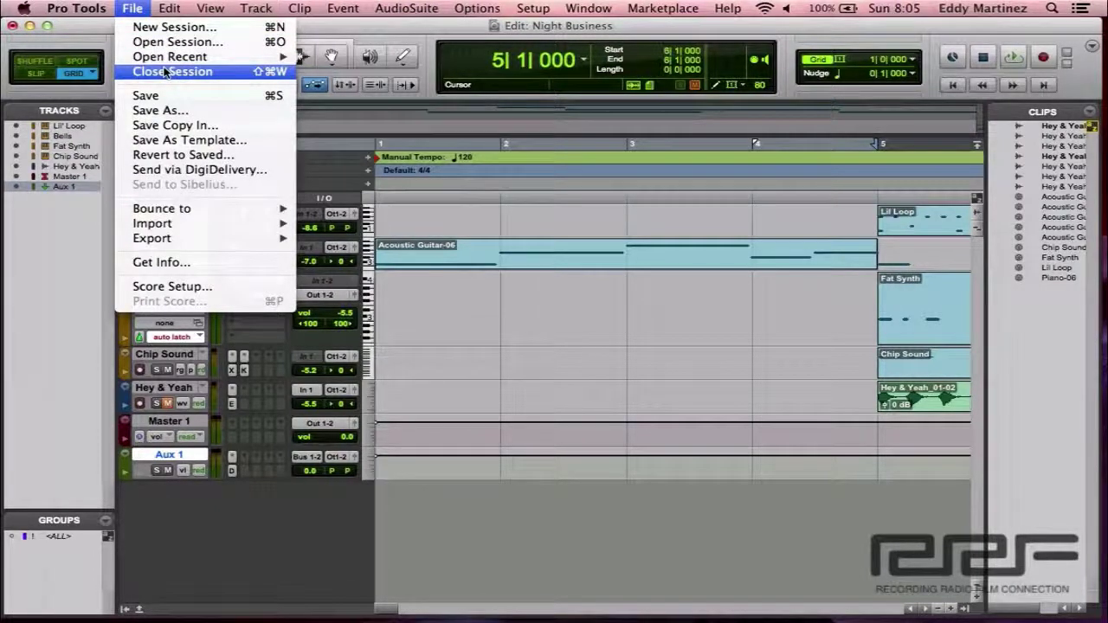
mouse_move(188, 226)
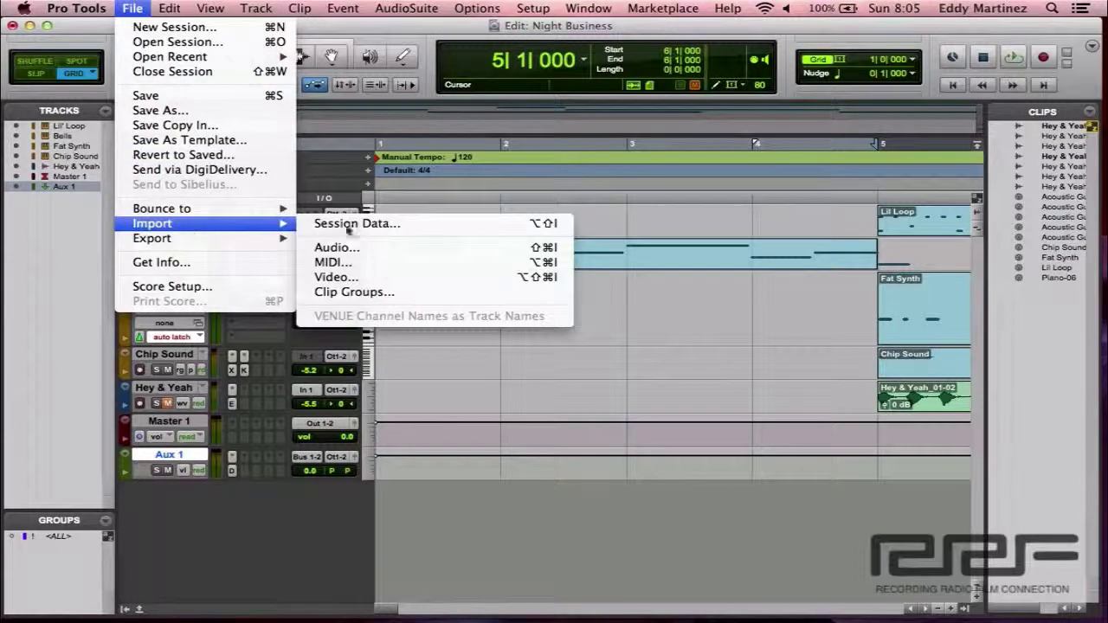
click(411, 258)
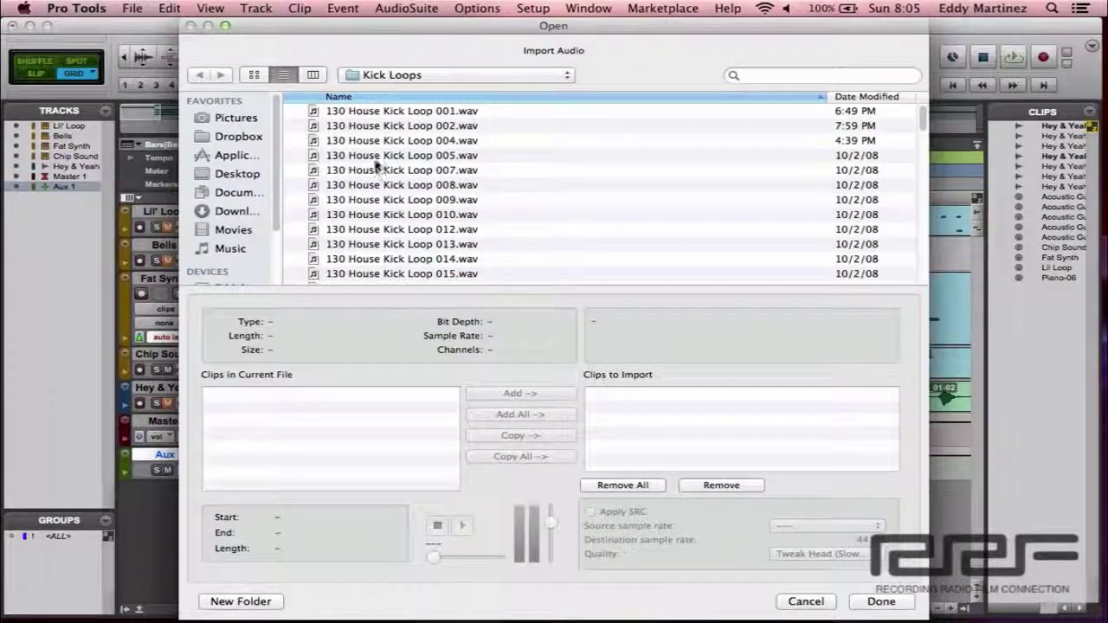
click(334, 140)
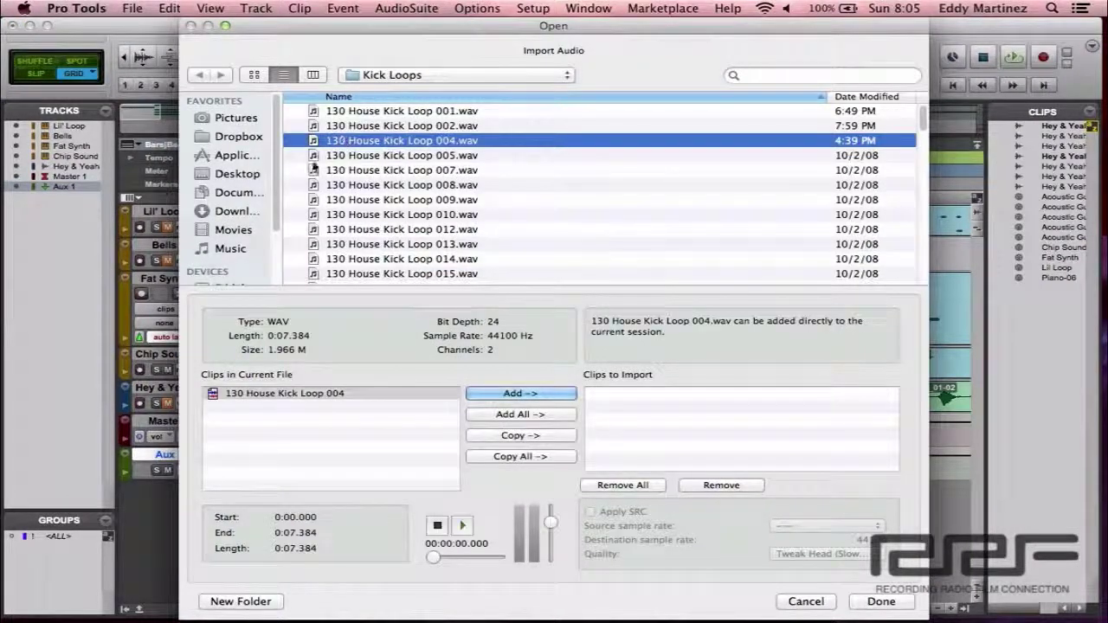
click(536, 393)
click(882, 601)
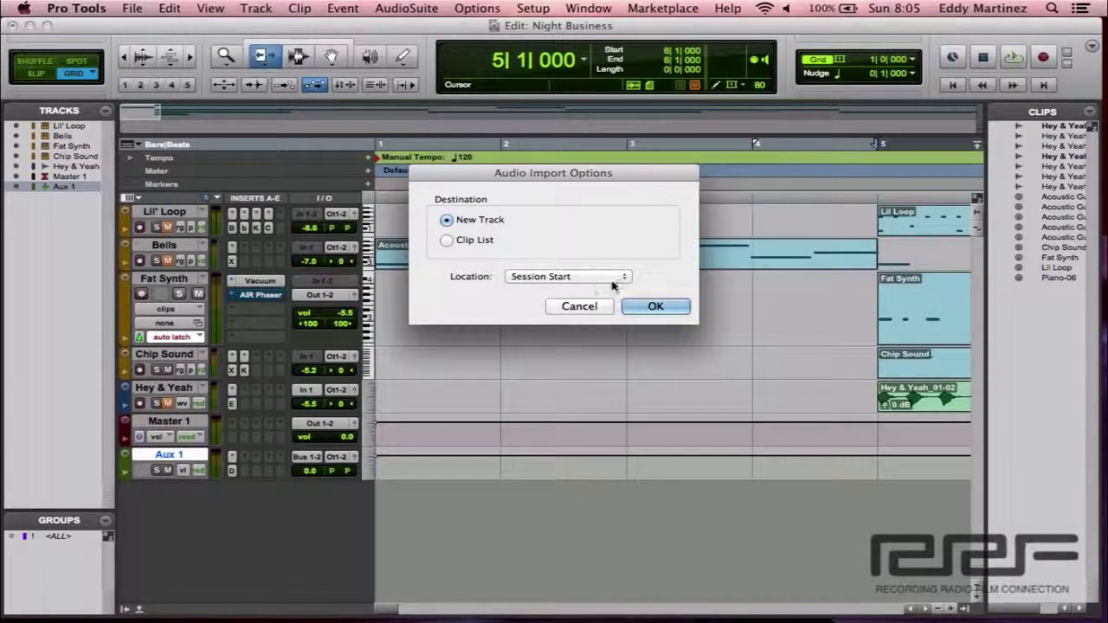
click(649, 307)
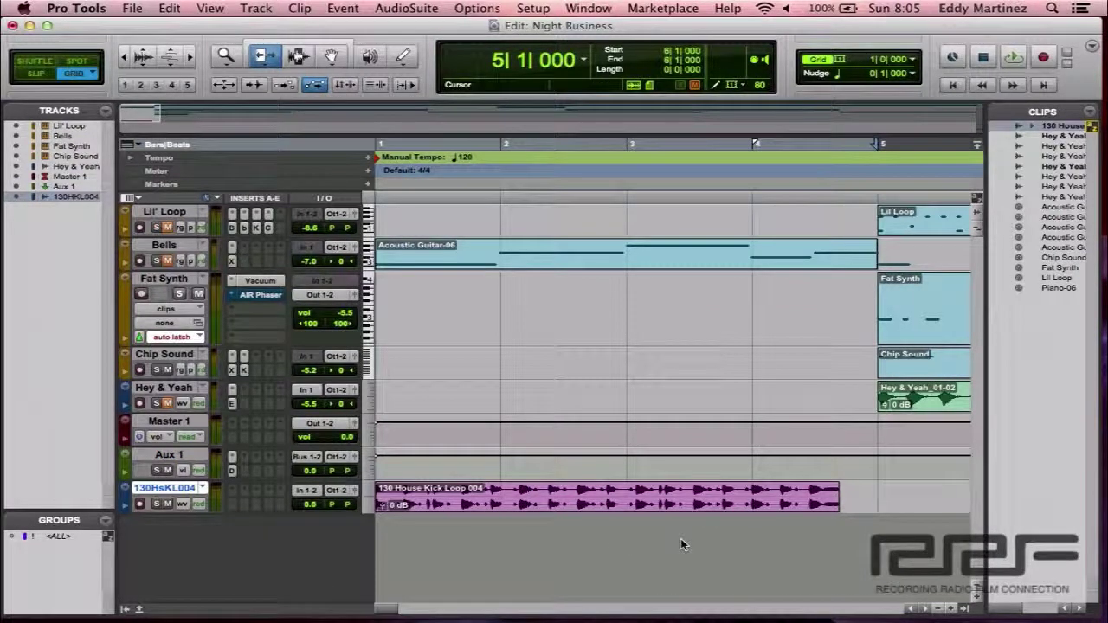
Step: Drag the kick loop clip to bar 5 with the Grabber and play it back from there
key(Escape)
key(Escape)
drag(473, 502, 917, 499)
scroll(917, 499, right, 5)
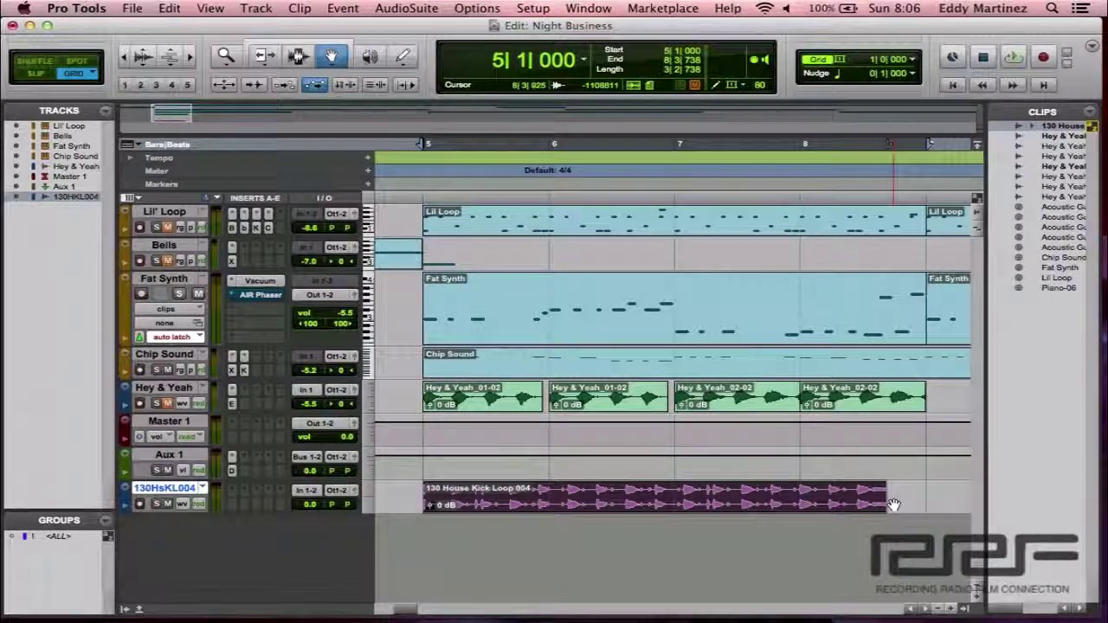
key(space)
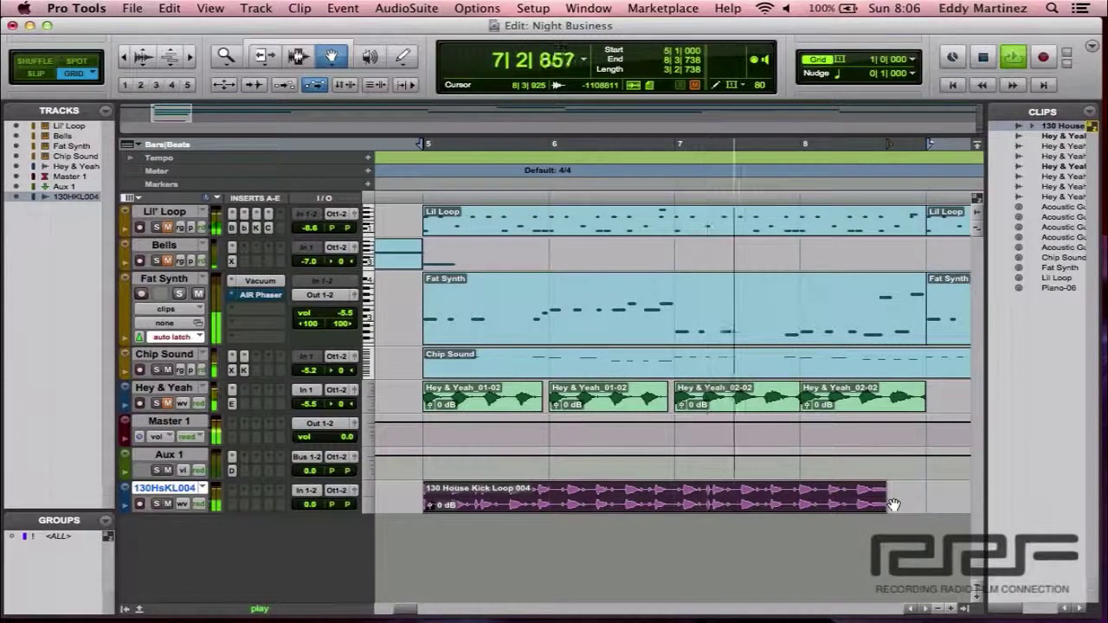
key(space)
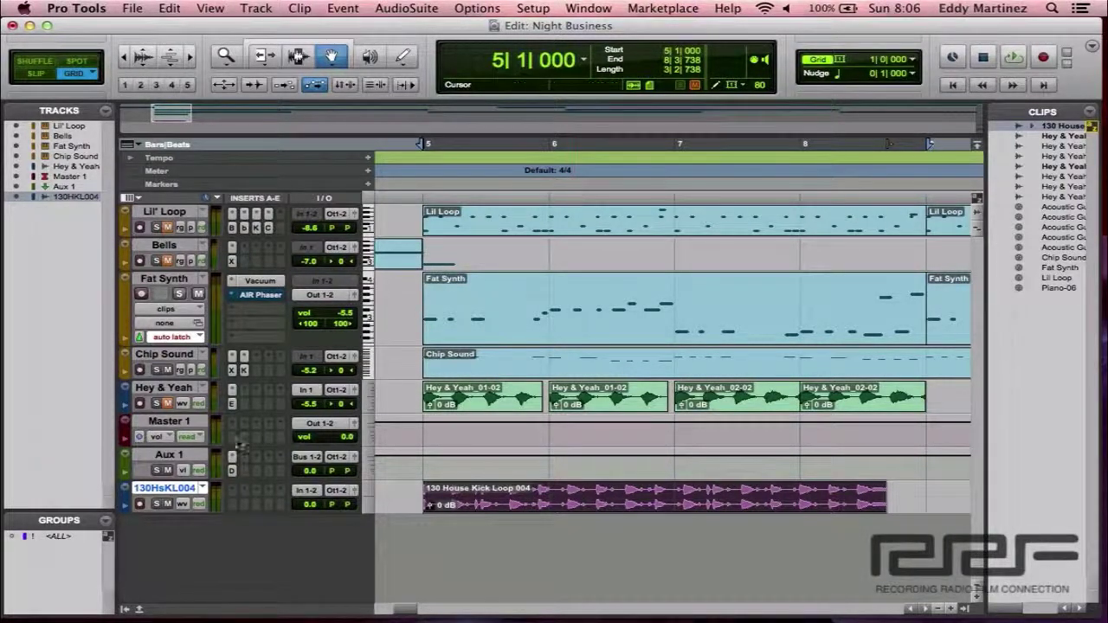
Step: Set the 130HsKL004 track's Elastic Audio mode to Rhythmic from its track options menu
click(125, 490)
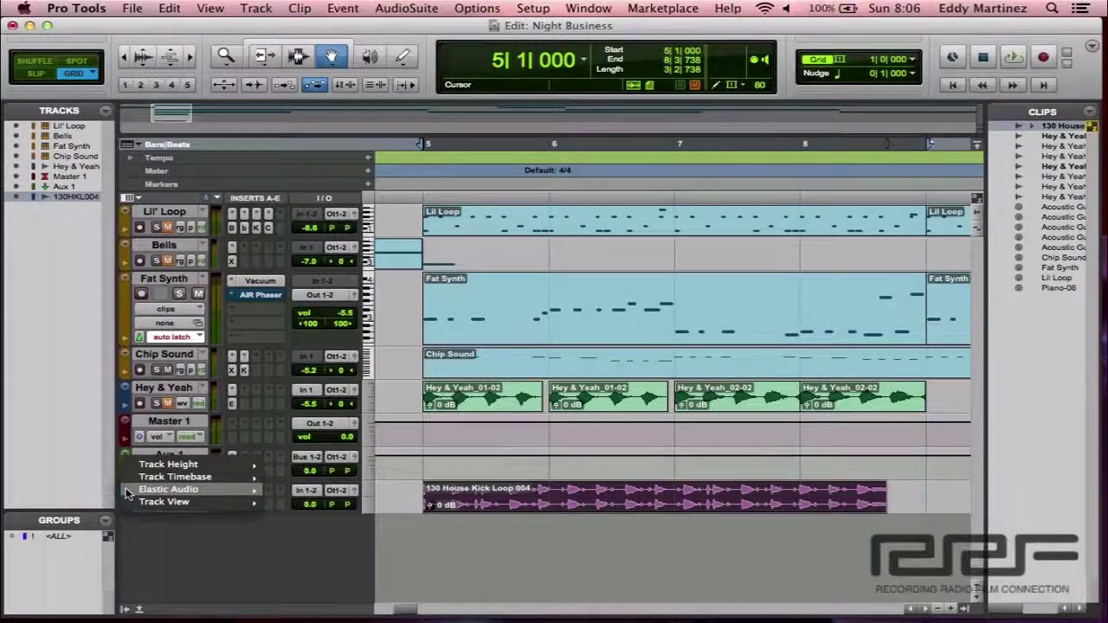
mouse_move(148, 490)
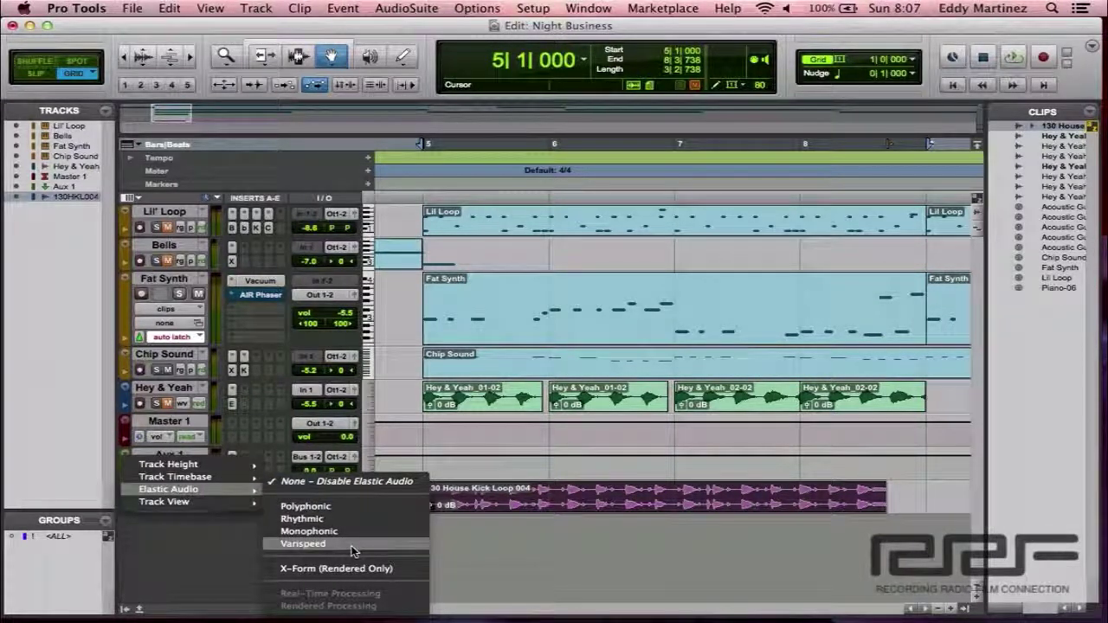
click(345, 519)
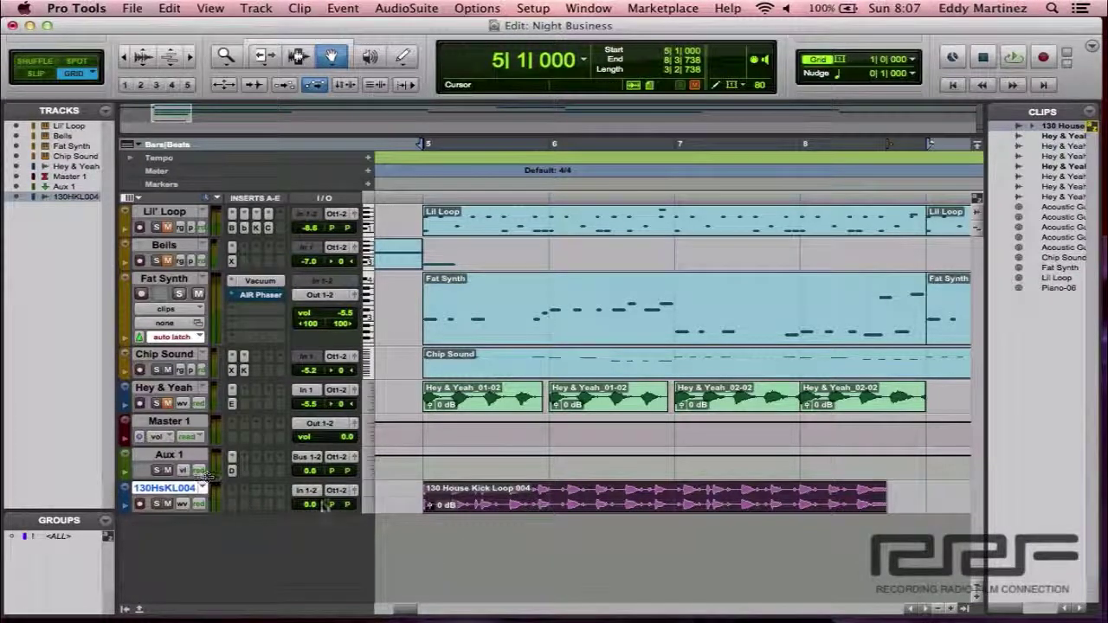
Step: Zoom in and set the 130HsKL004 track height to jumbo
click(191, 58)
scroll(671, 476, right, 3)
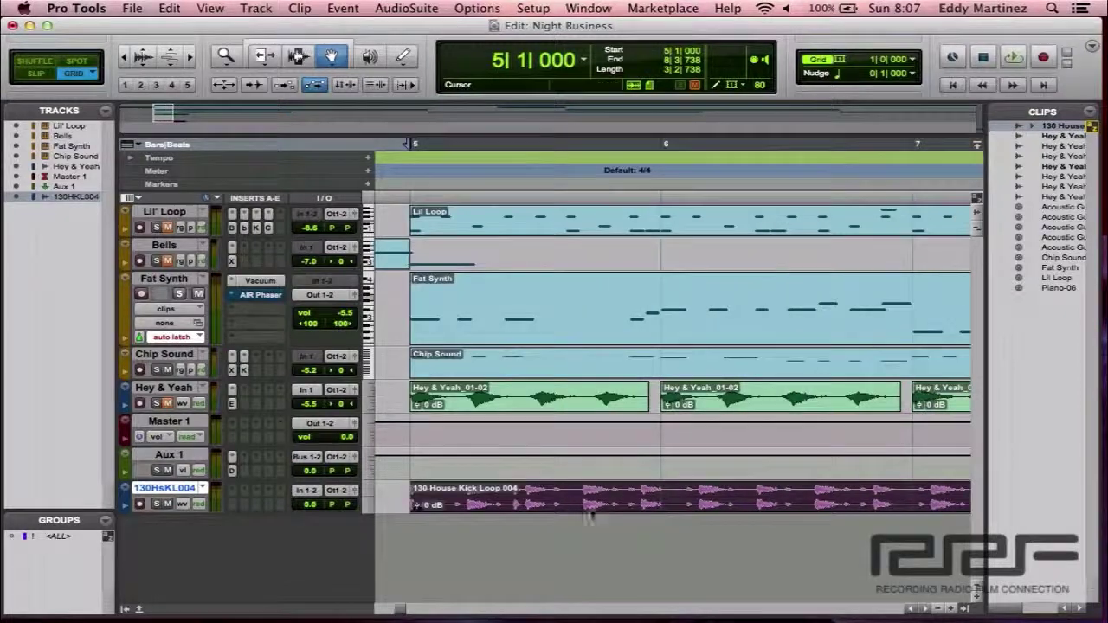
right_click(126, 491)
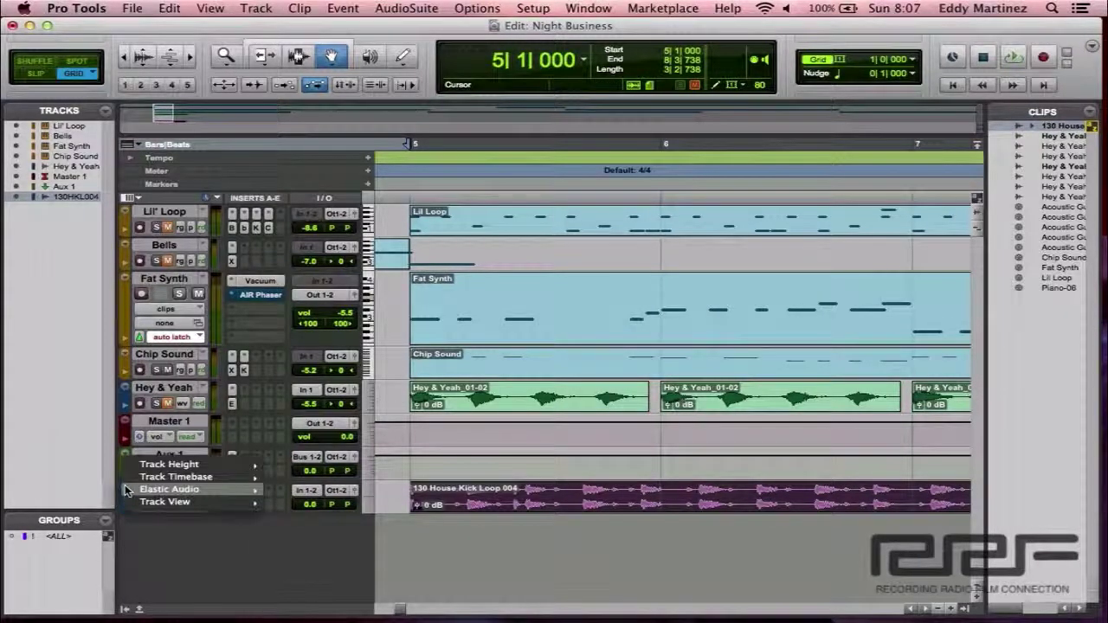
mouse_move(189, 465)
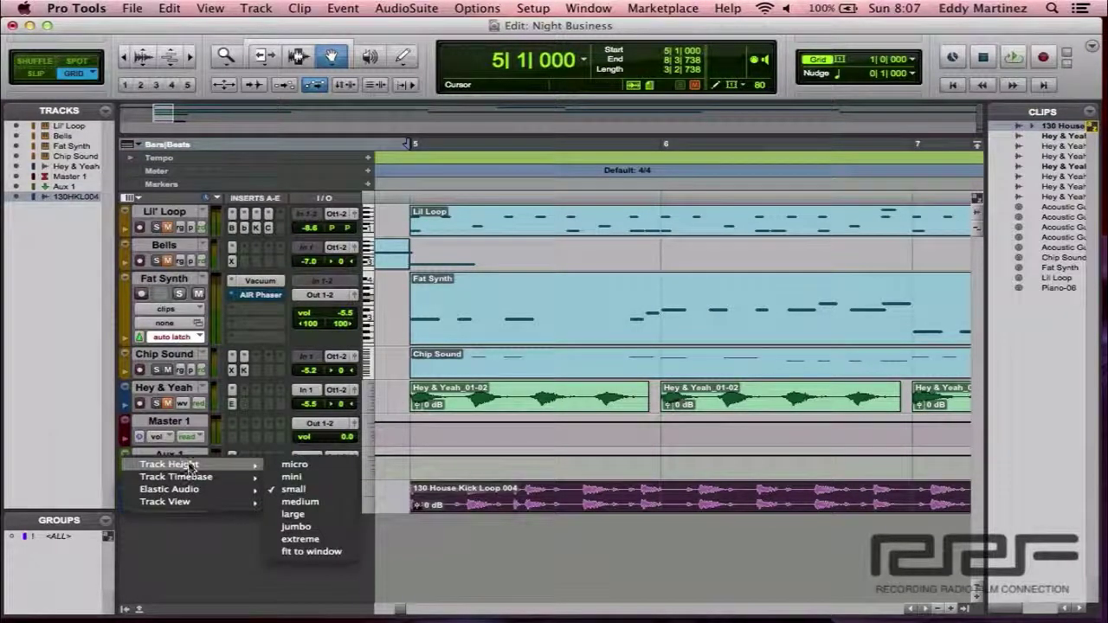
click(298, 526)
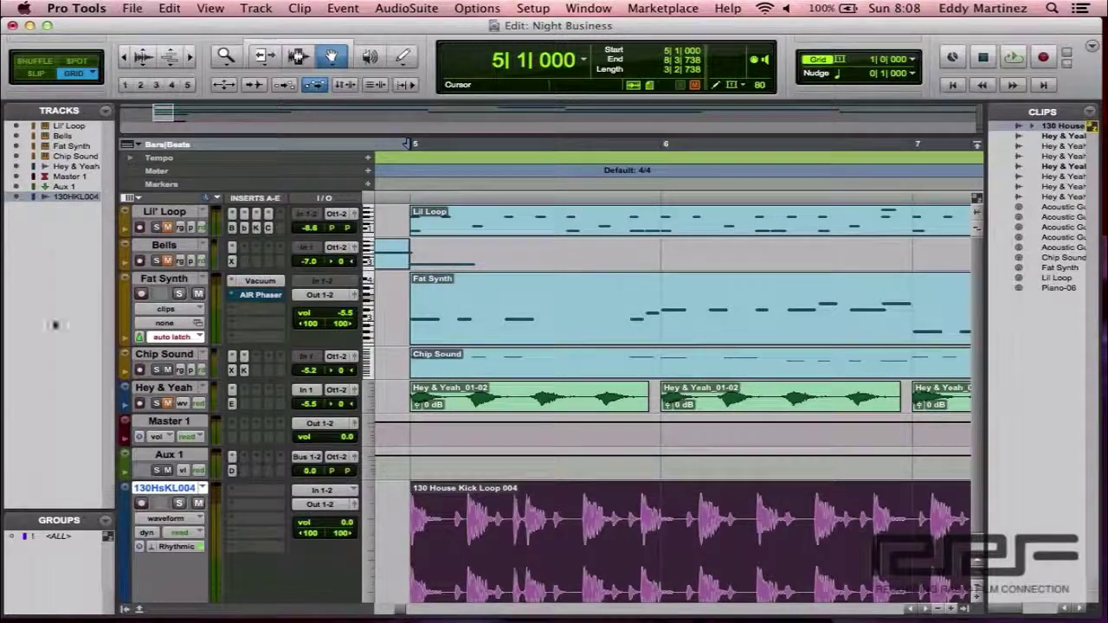
Step: Move the 130HsKL004 track above Hey & Yeah in the Tracks list
drag(58, 197, 56, 167)
scroll(571, 447, right, 2)
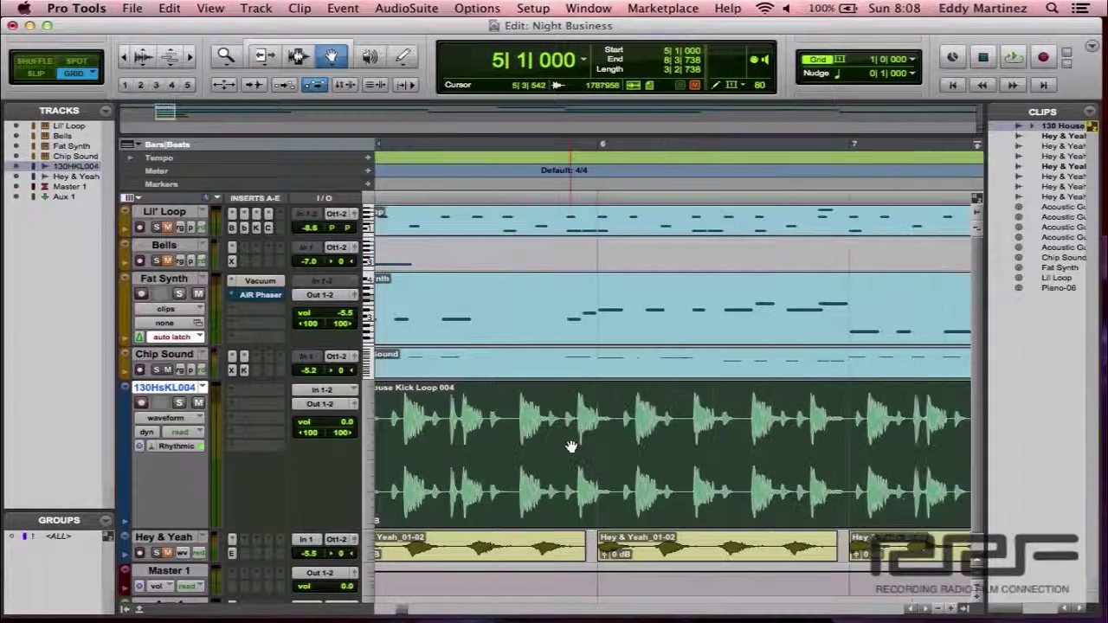
scroll(569, 447, left, 3)
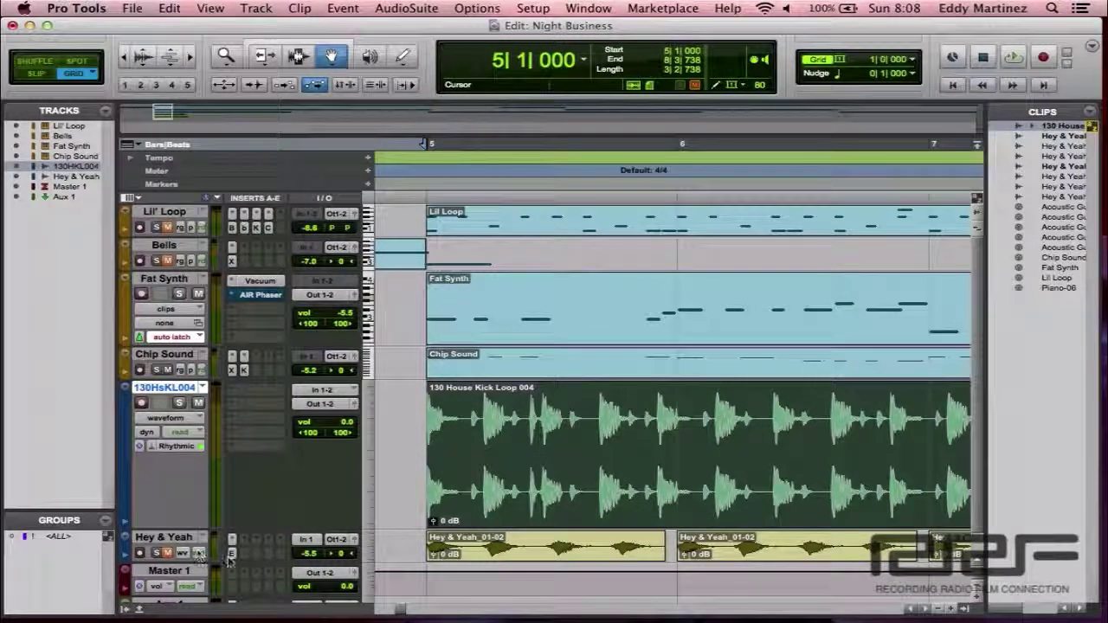
Step: Switch the 130HsKL004 track to Analysis view and inspect the waveform's event marker menu
click(182, 418)
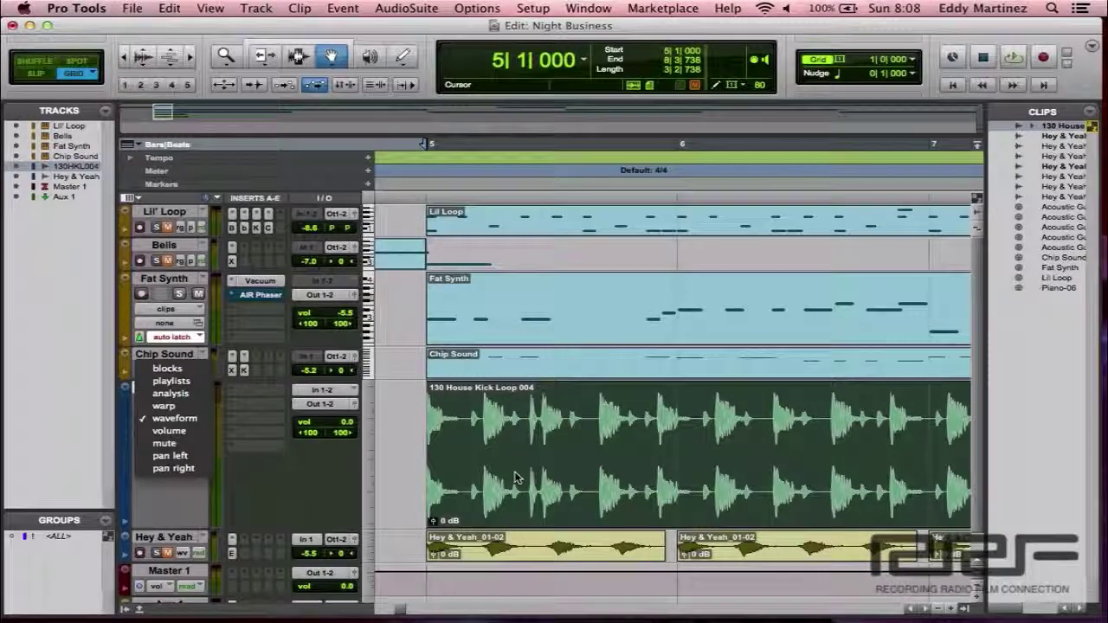
click(184, 394)
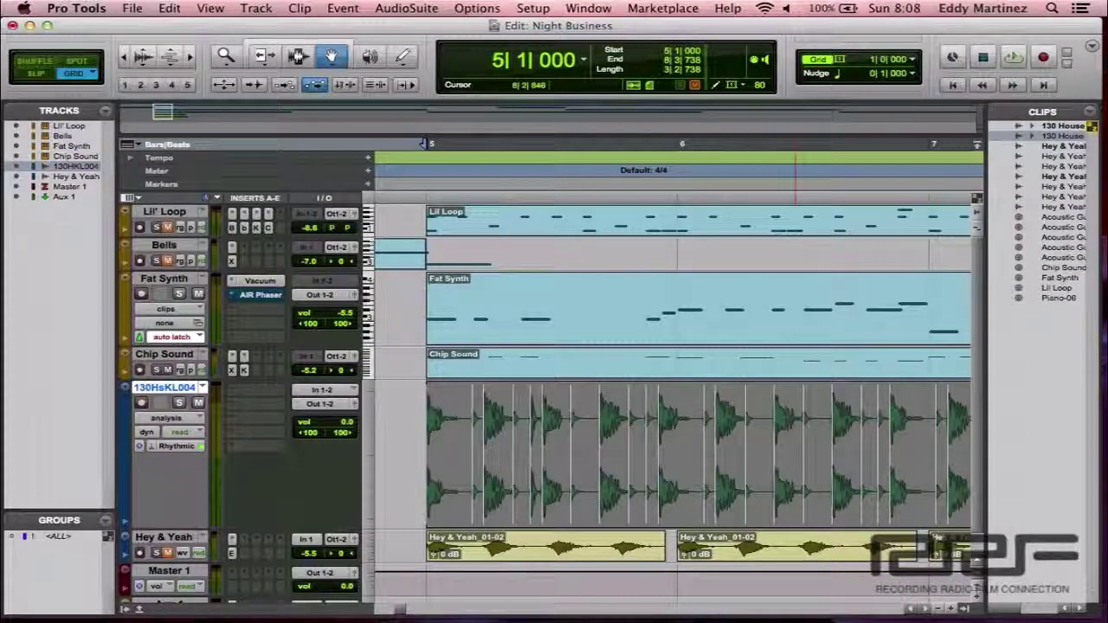
right_click(446, 460)
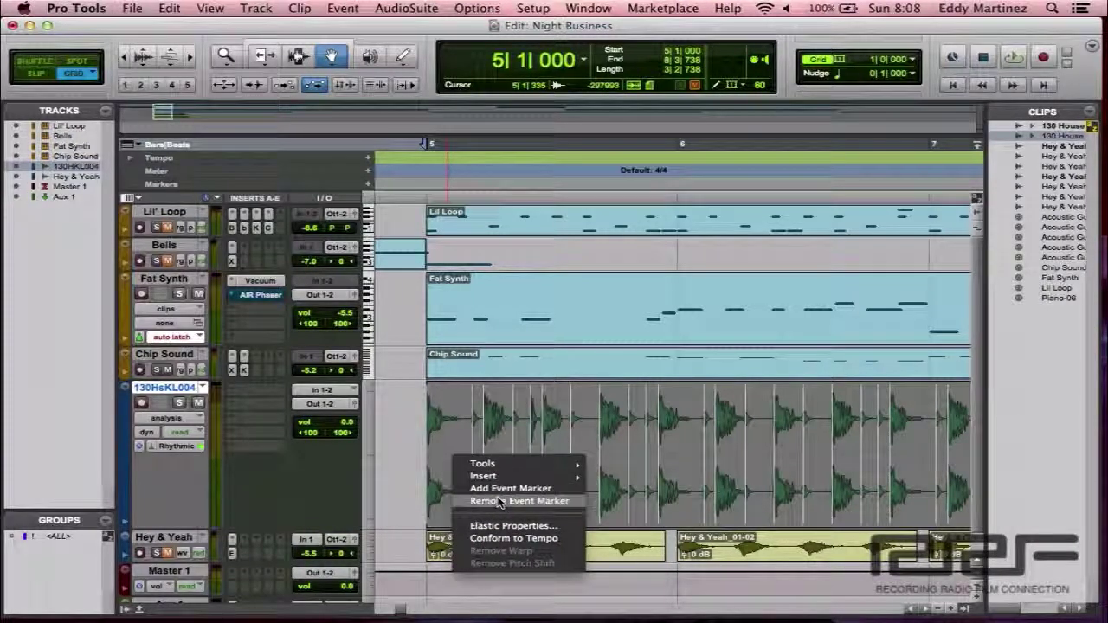
click(403, 449)
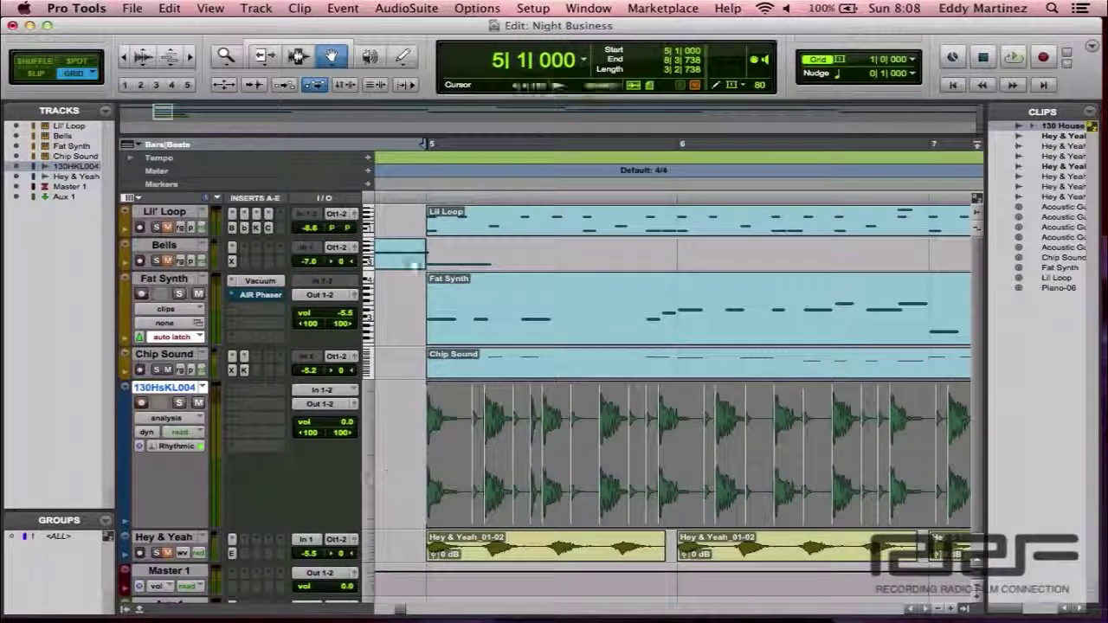
Step: Select the kick loop clip and apply Clip > Conform to Tempo
click(300, 8)
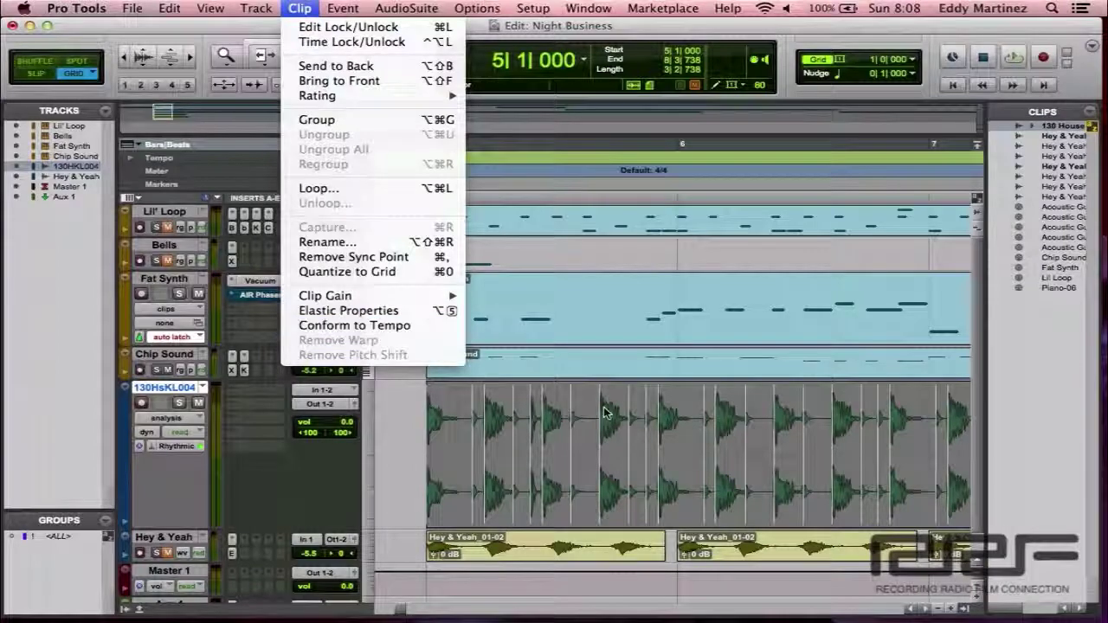
click(355, 326)
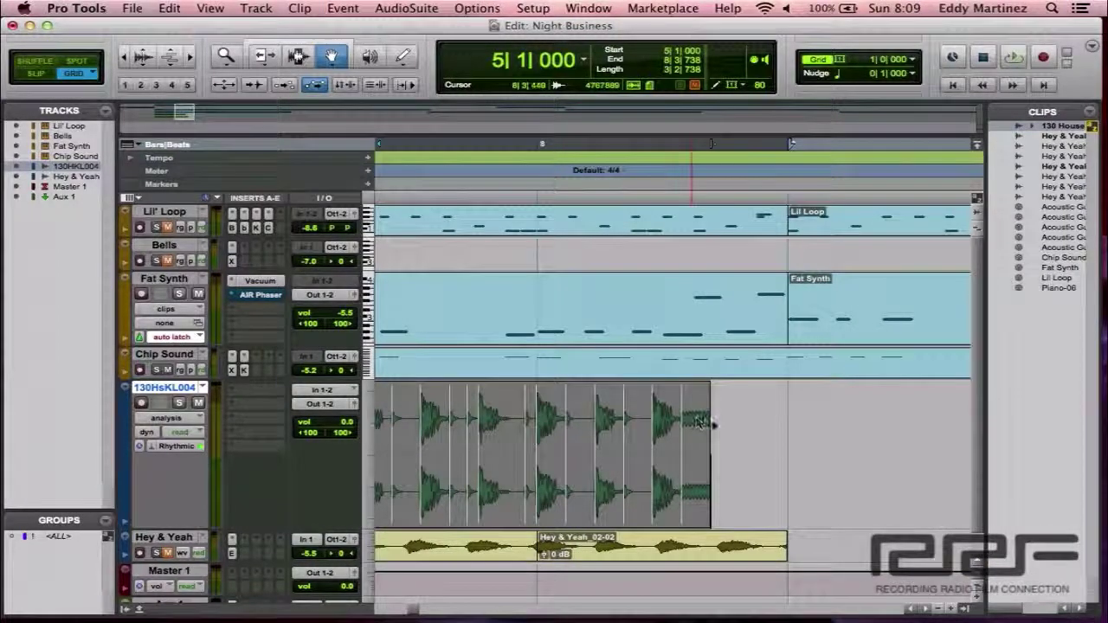
click(299, 8)
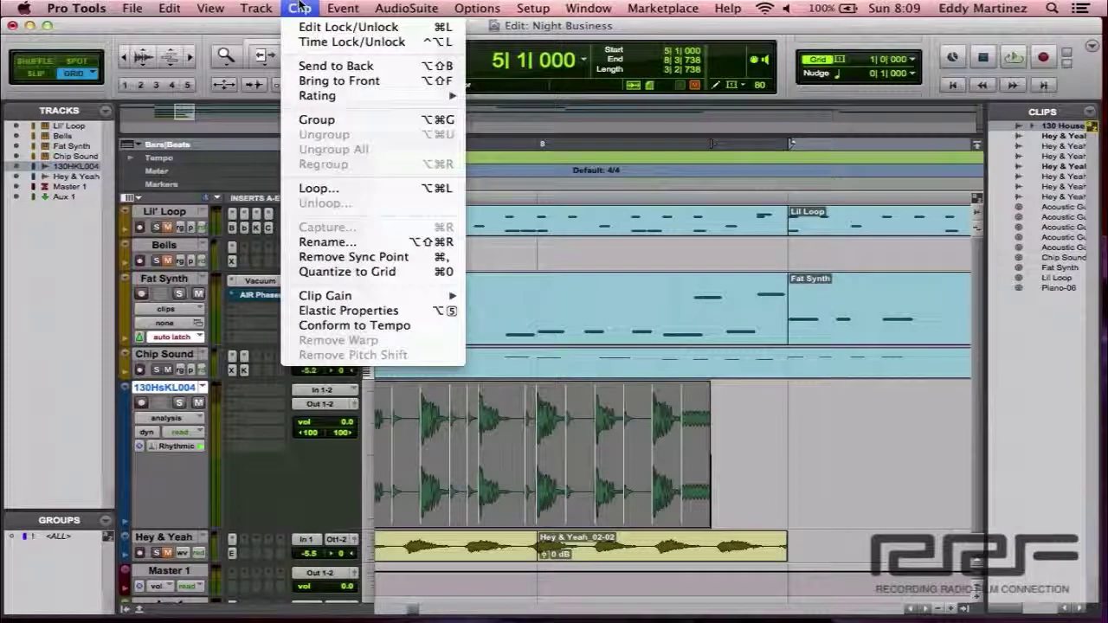
click(373, 329)
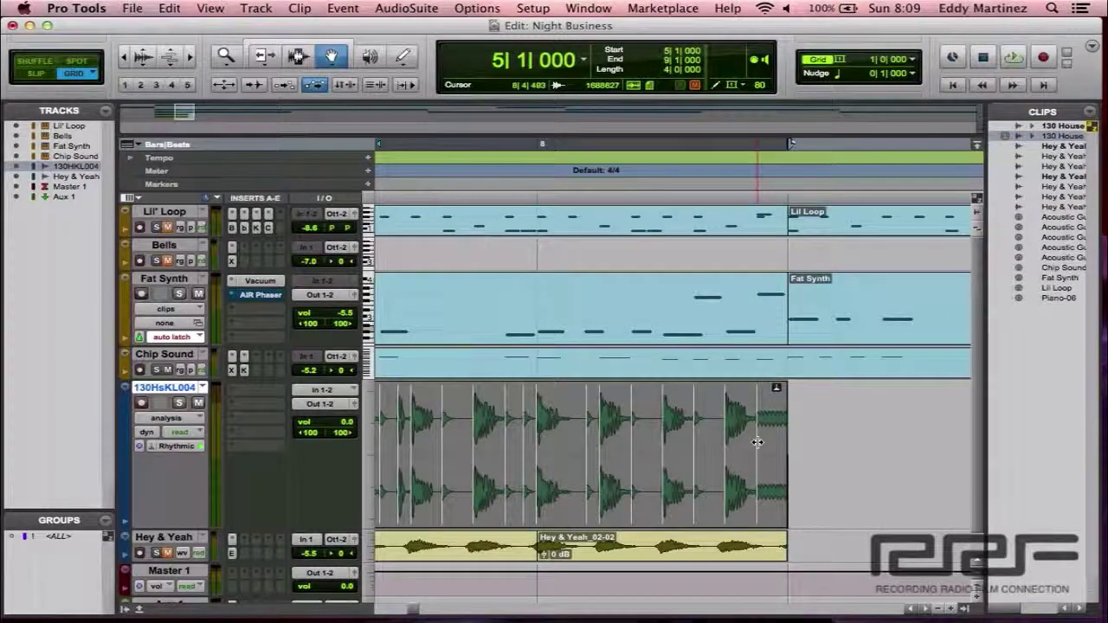
Step: Zoom in on bar 5 and play back the conformed kick loop
key(super+bracketright)
key(super+bracketright)
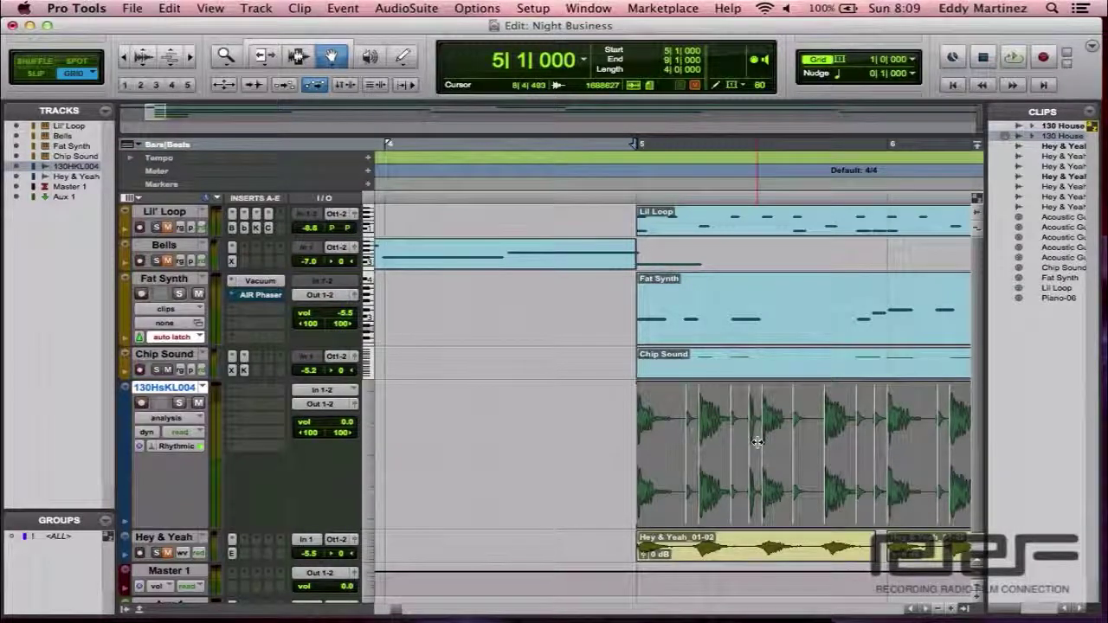
key(space)
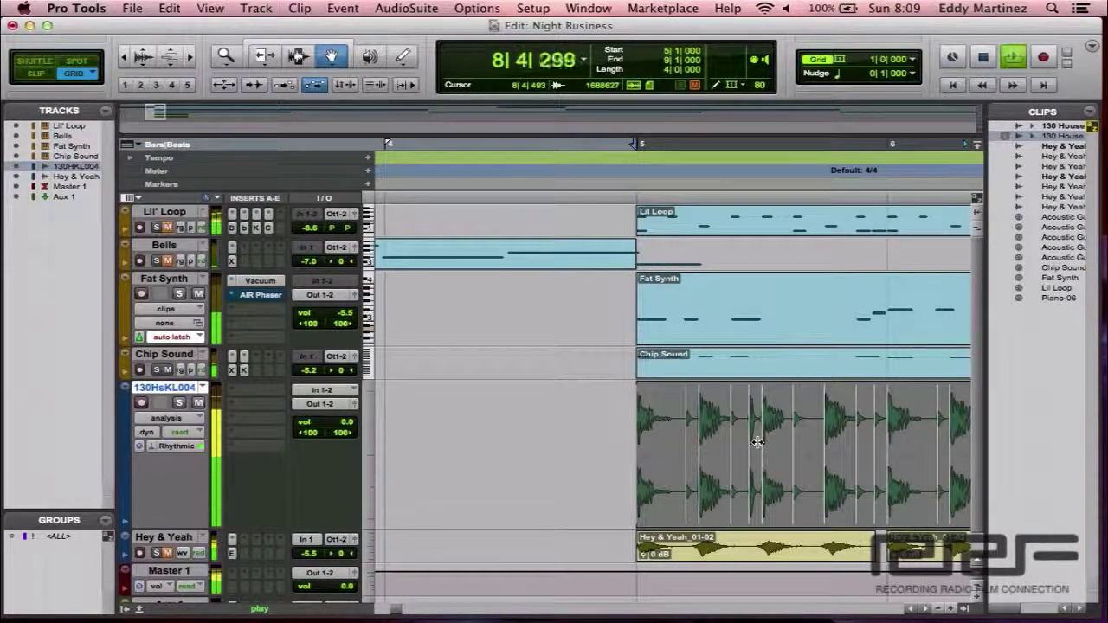
key(space)
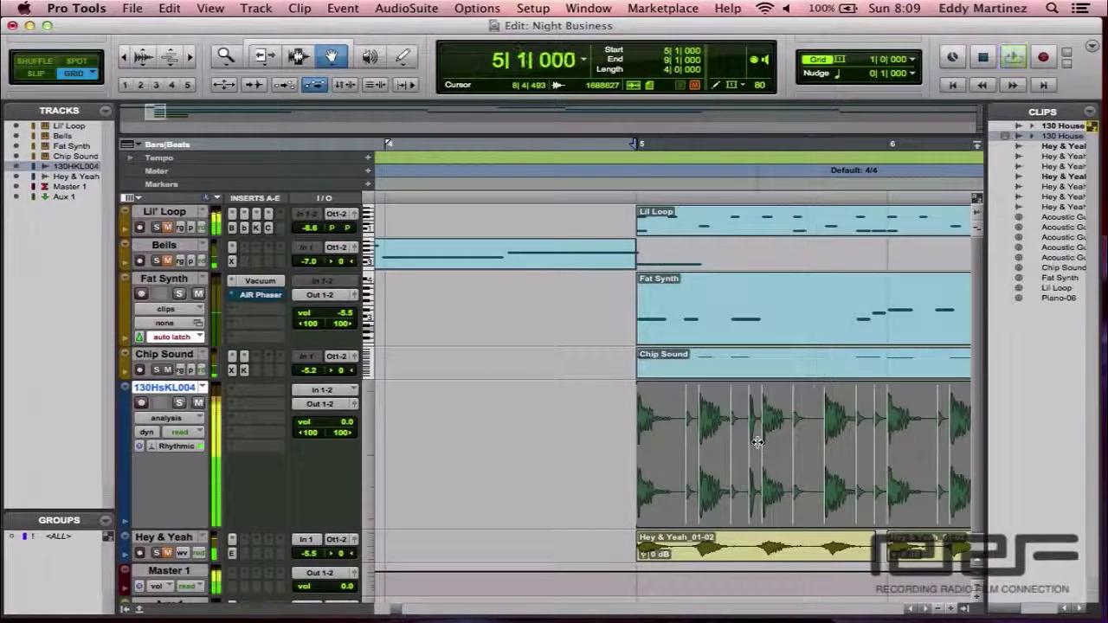
Step: Quantize the loop's Elastic Audio Events to a 1/32-note grid via Event Operations, then close the window
click(338, 10)
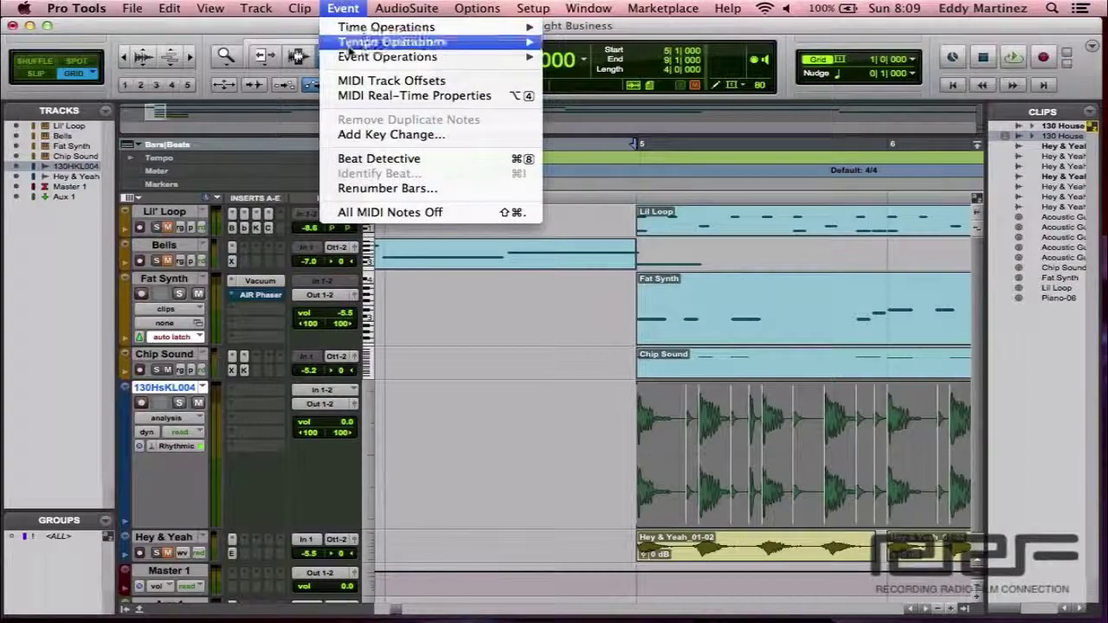
mouse_move(355, 60)
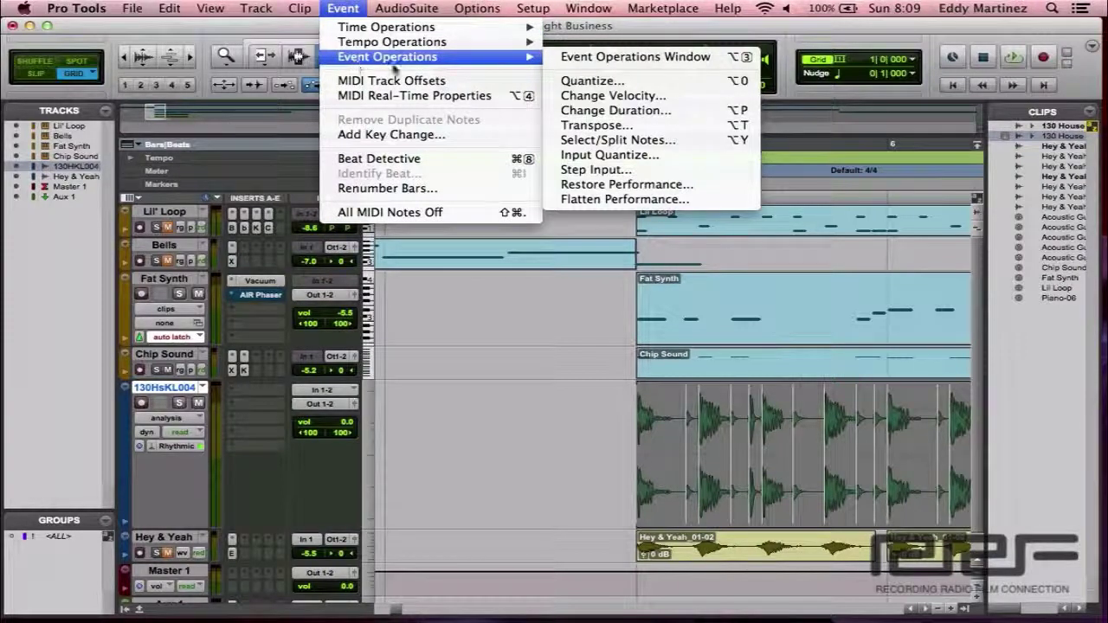
click(592, 82)
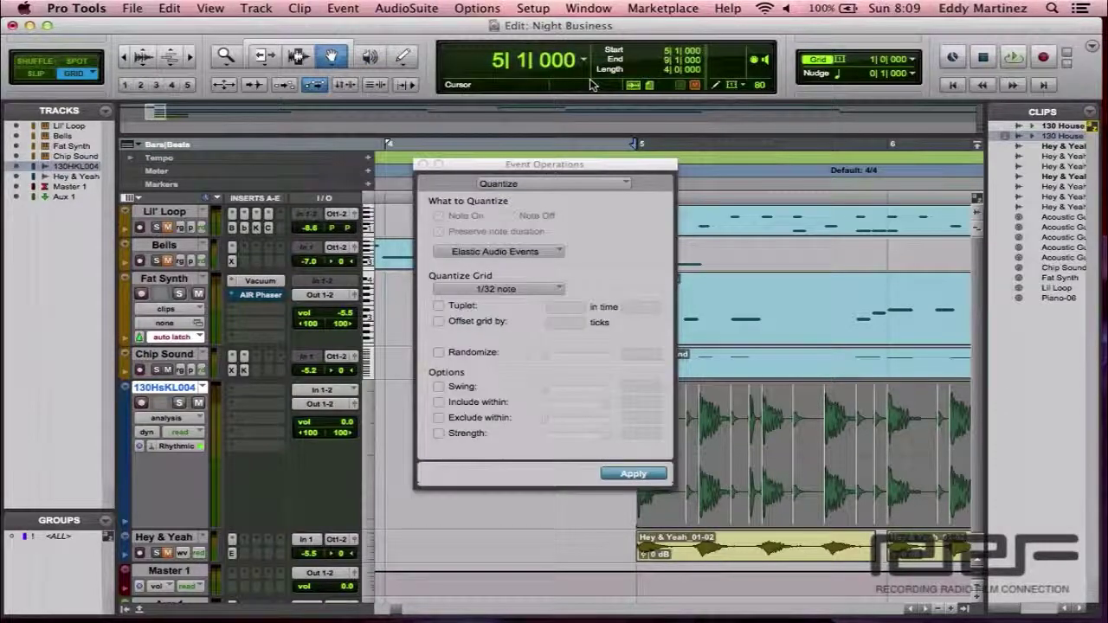
click(531, 290)
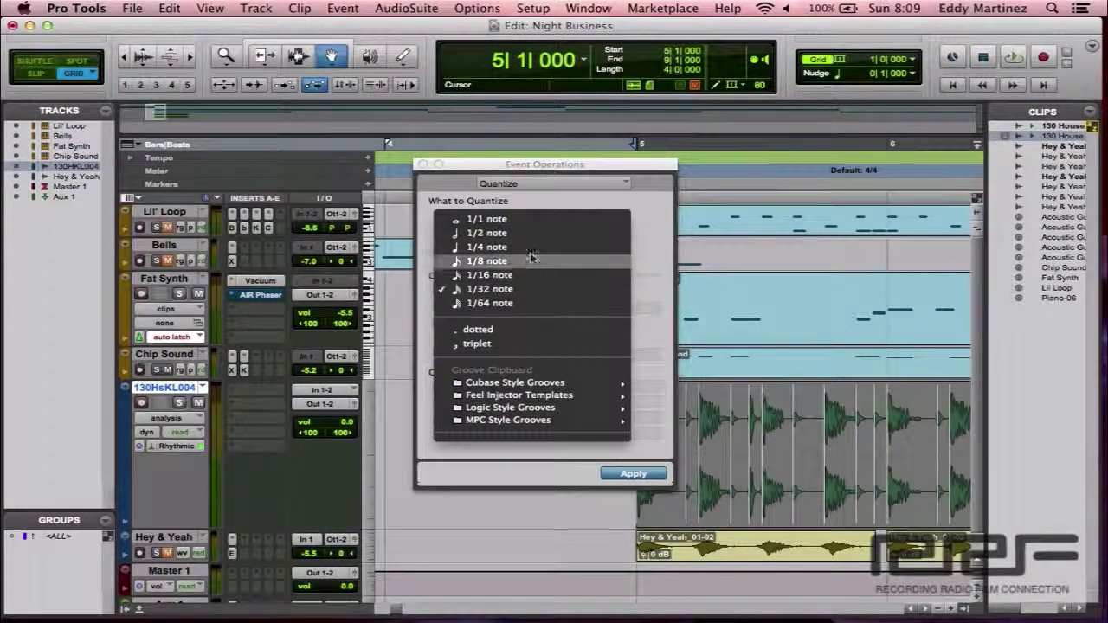
click(528, 294)
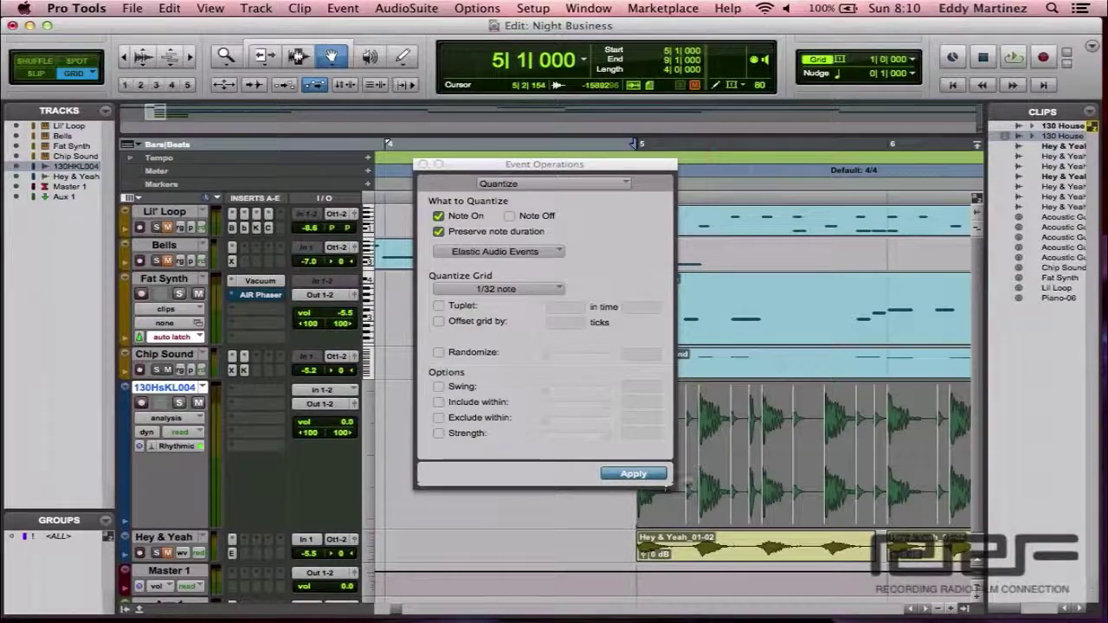
click(632, 474)
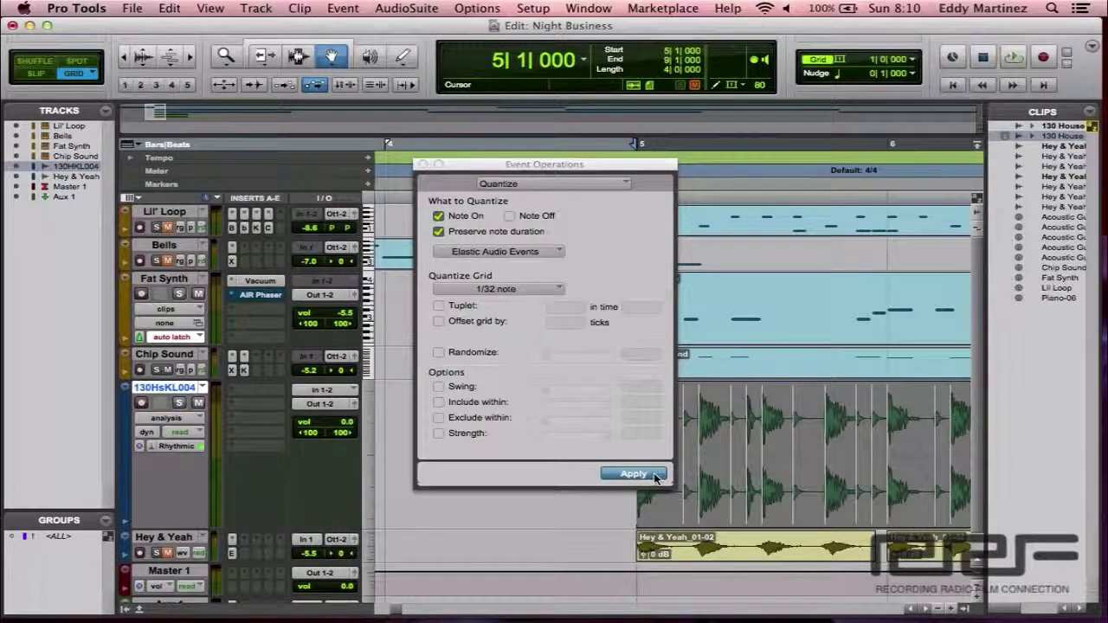
click(422, 164)
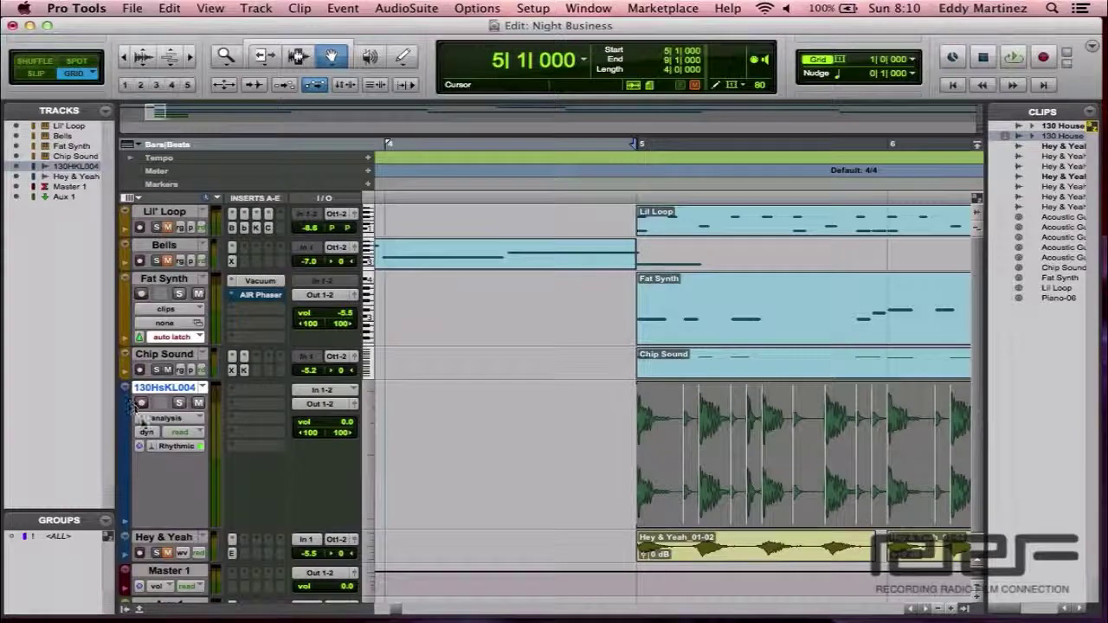
Step: Switch the 130HsKL004 track view to Warp and set the edit mode to Slip
click(176, 419)
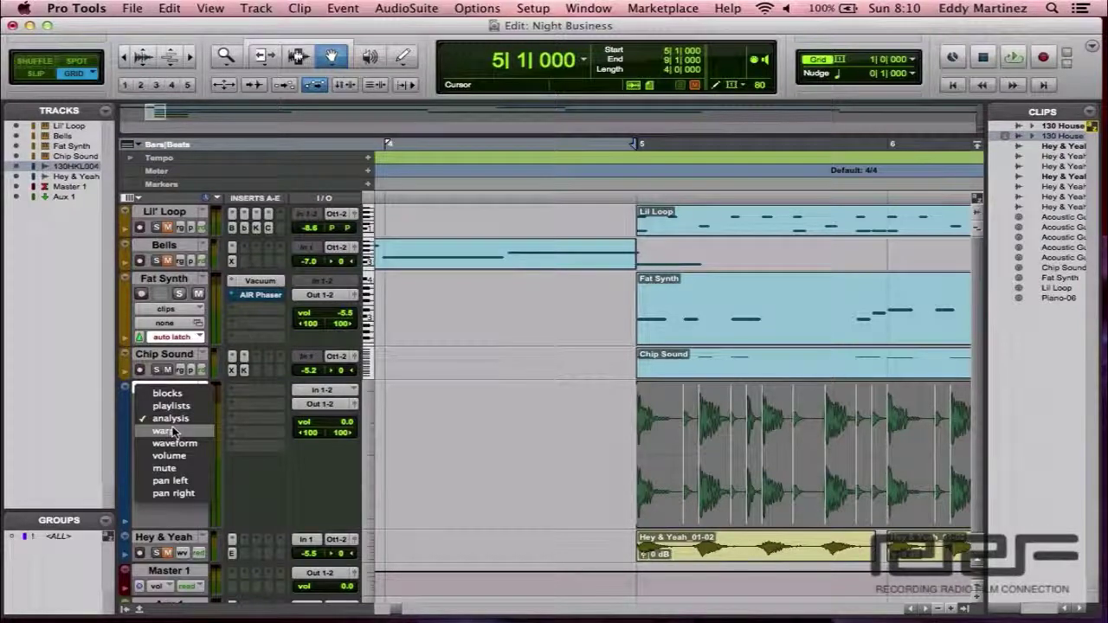
click(174, 431)
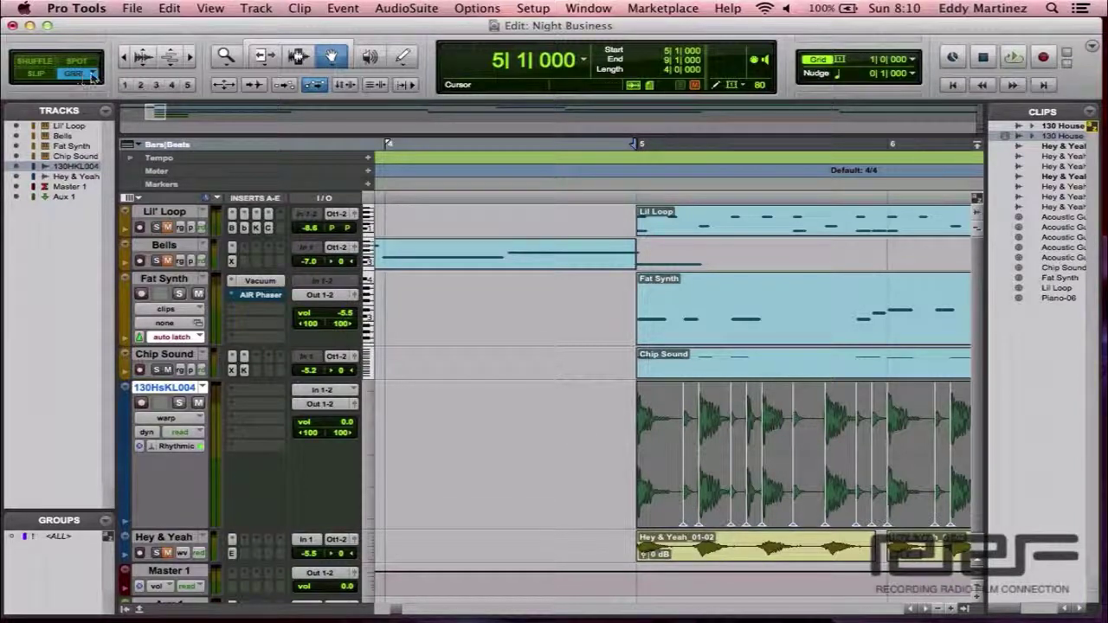
click(37, 75)
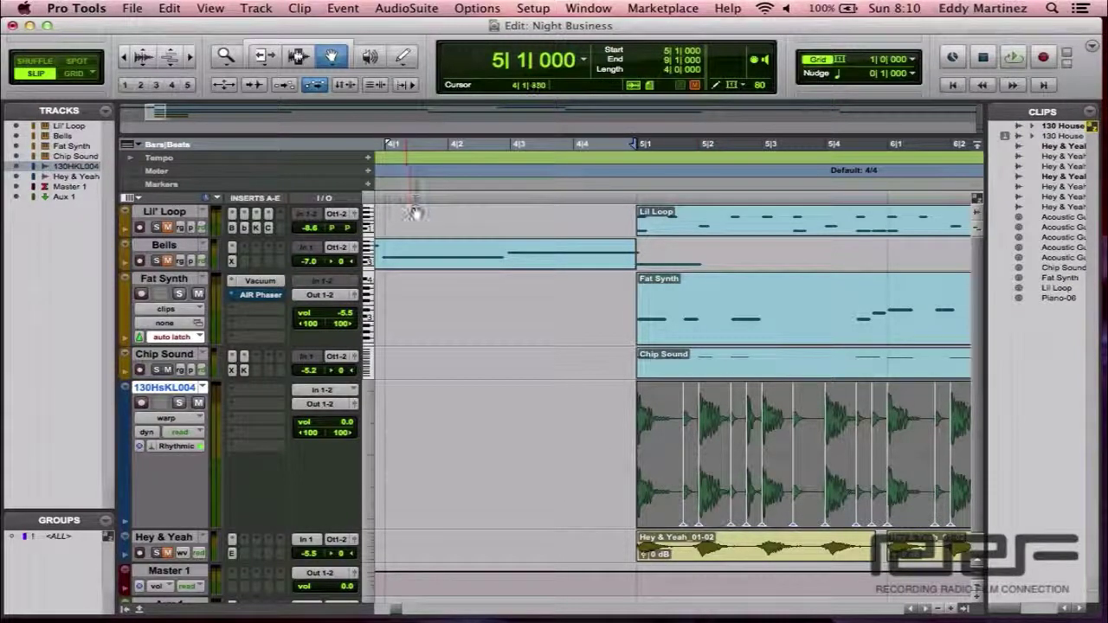
Step: With the Smart Tool, deselect the clip and nudge three warp markers earlier or later
key(F7+F8)
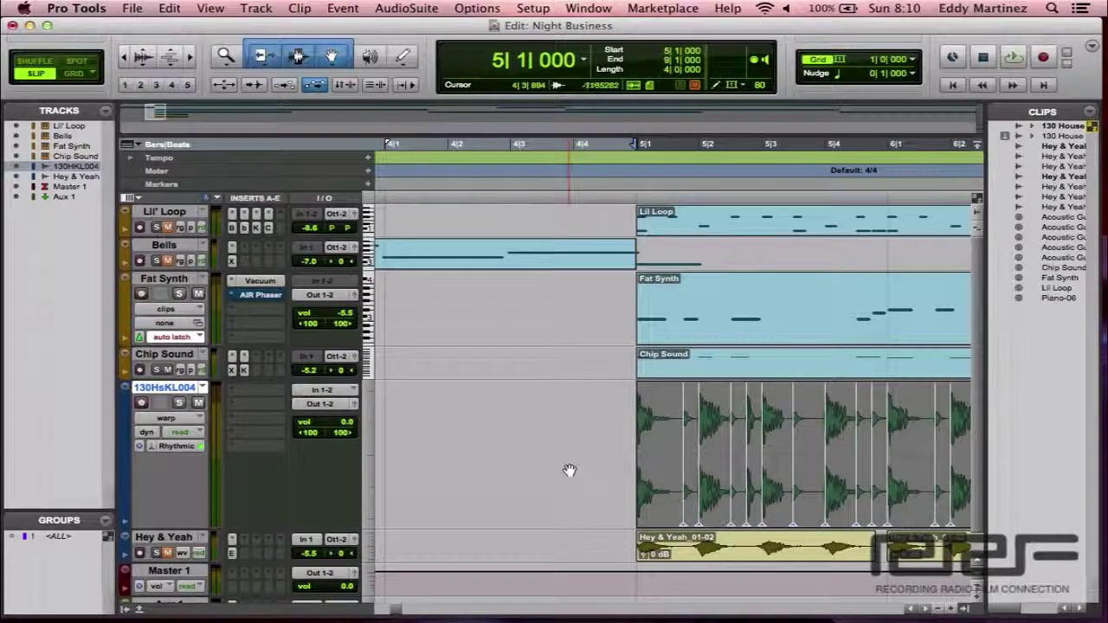
click(568, 450)
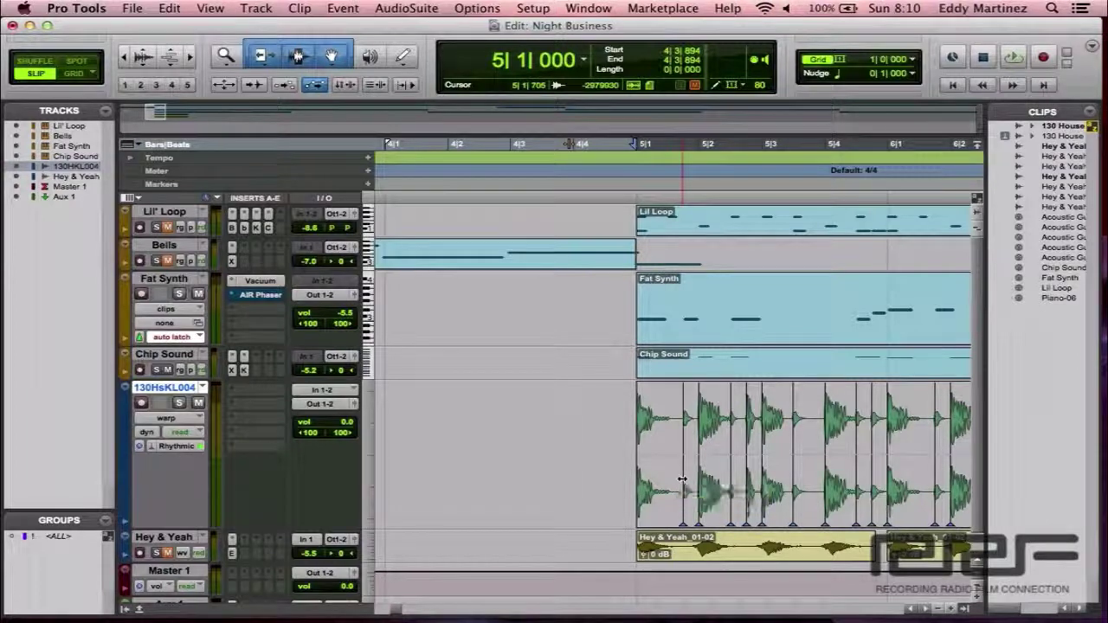
mouse_move(682, 480)
mouse_down()
mouse_move(666, 478)
mouse_move(692, 478)
mouse_move(680, 479)
mouse_up()
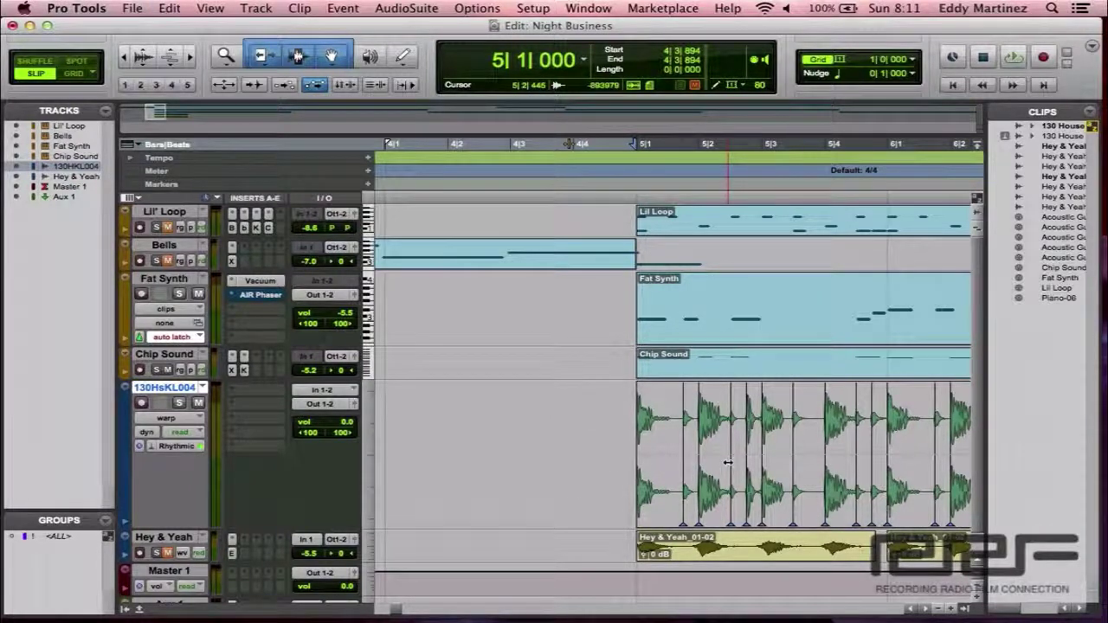
drag(727, 462, 742, 459)
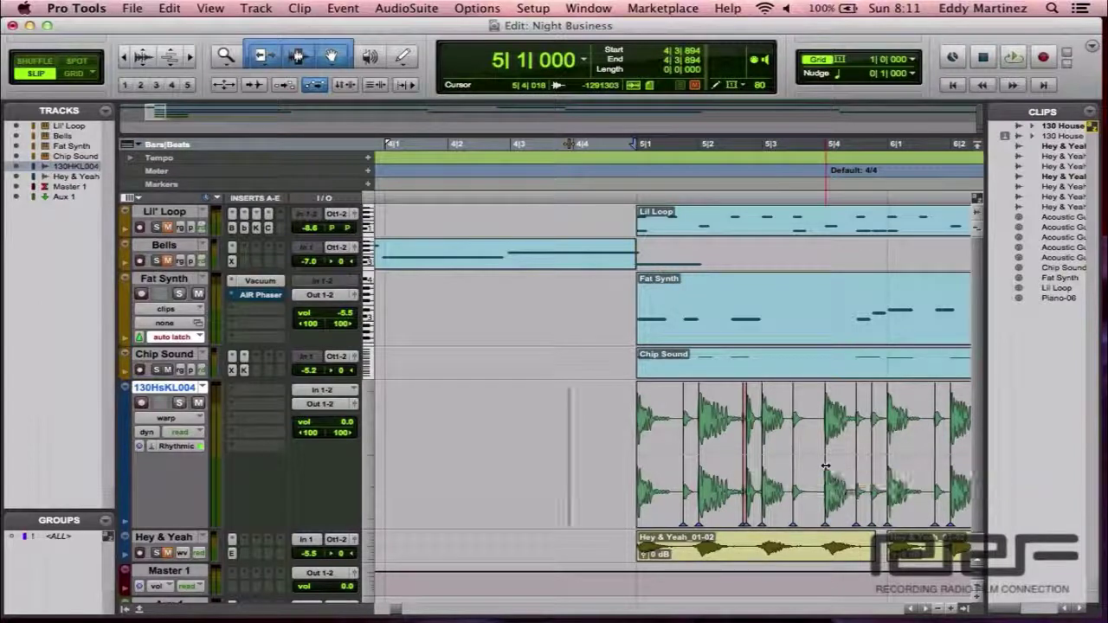
mouse_move(827, 465)
mouse_down()
mouse_move(841, 466)
mouse_move(806, 468)
mouse_move(822, 468)
mouse_up()
Step: Delete two warp markers from the kick loop
scroll(787, 470, right, 5)
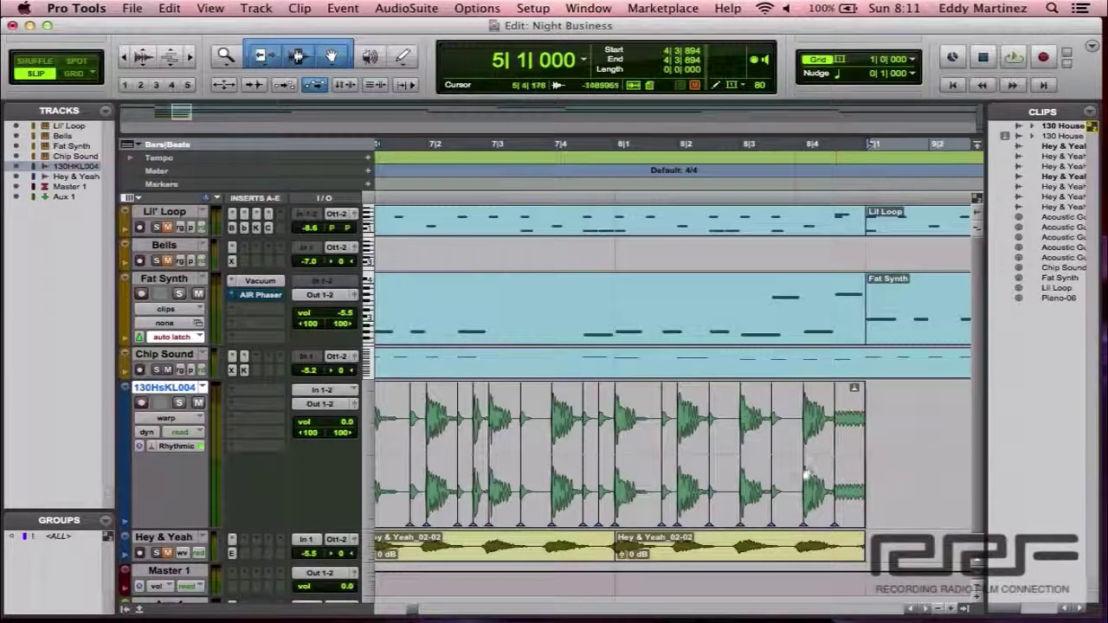
alt+click(709, 456)
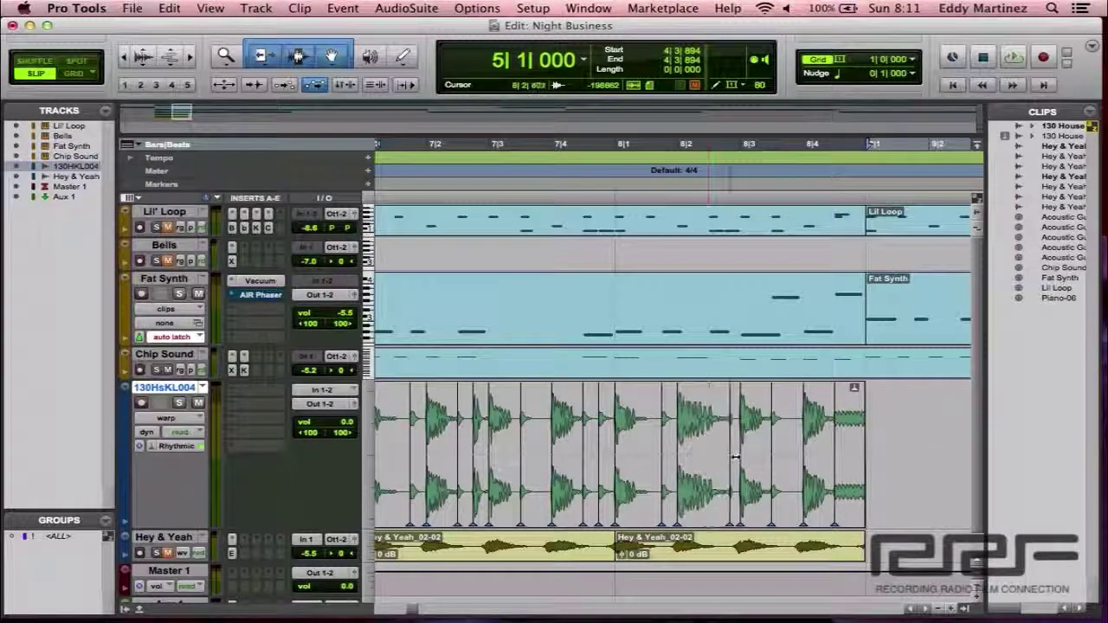
alt+click(617, 456)
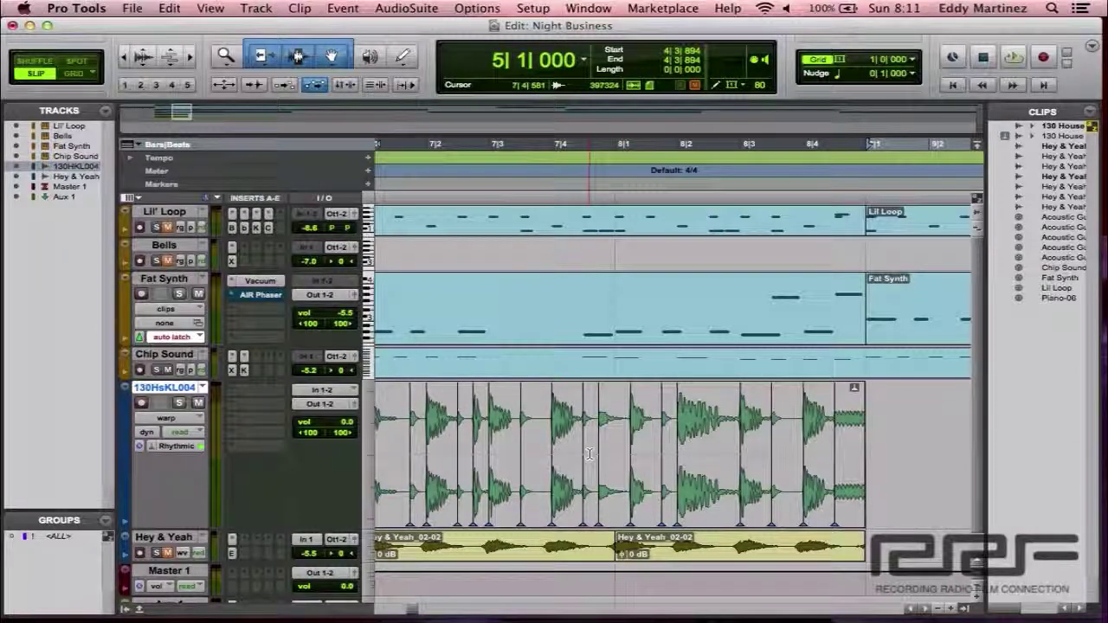
Step: Drag another warp marker later to stretch the audio before it
click(500, 468)
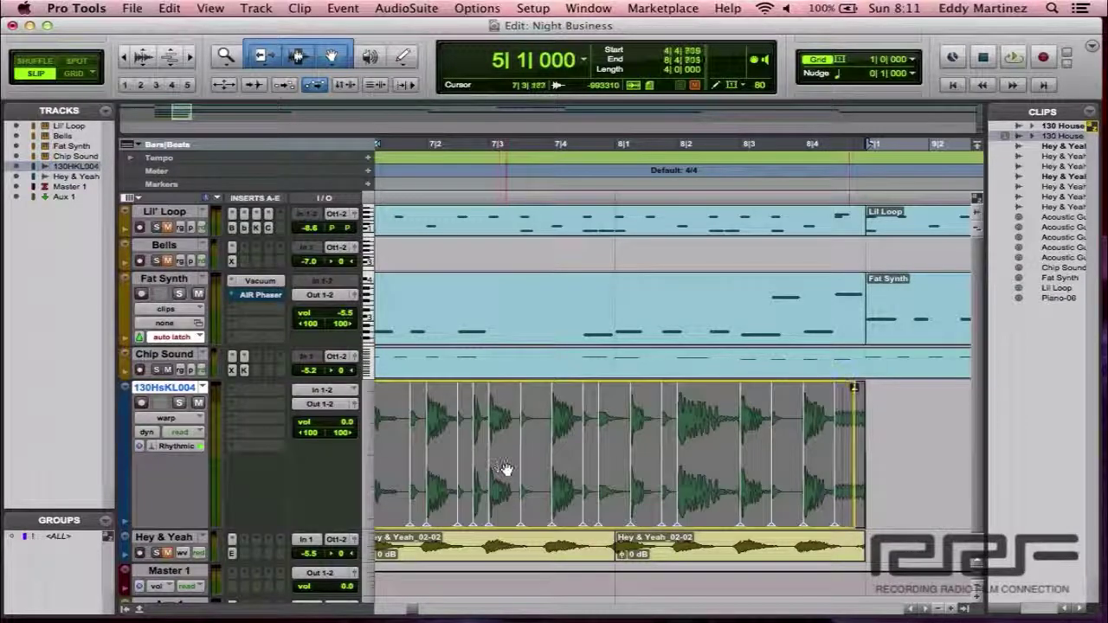
click(507, 470)
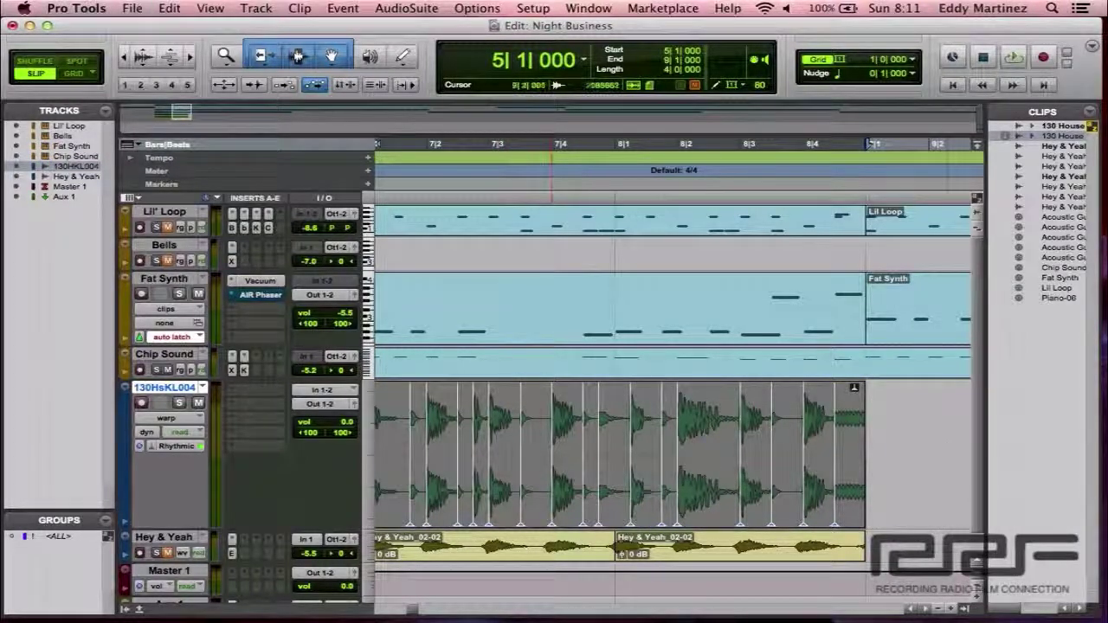
click(534, 463)
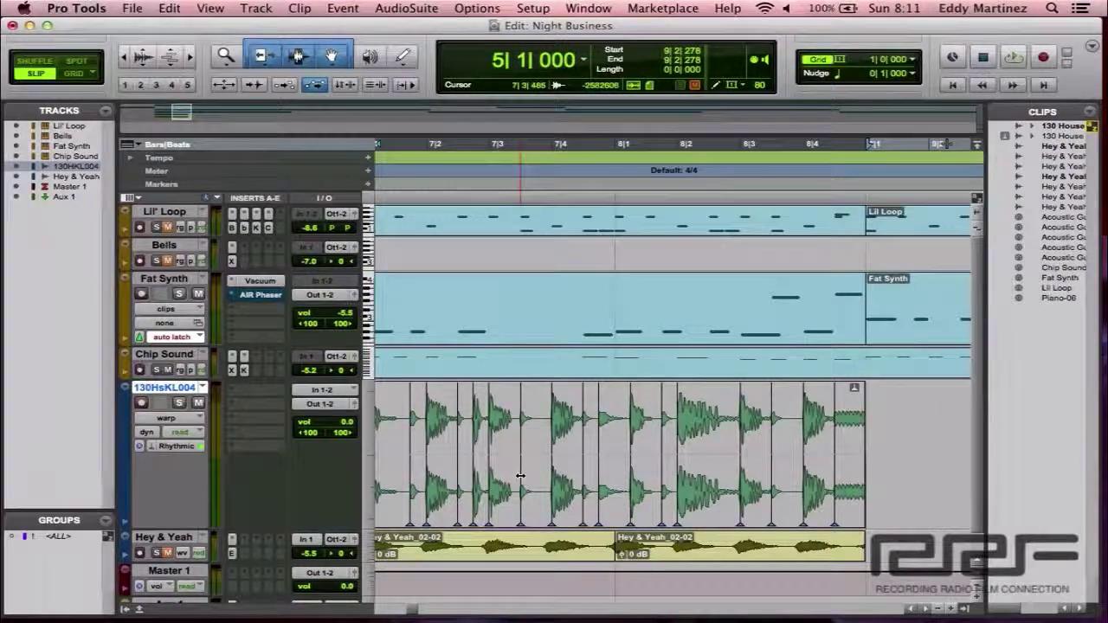
drag(520, 478, 545, 479)
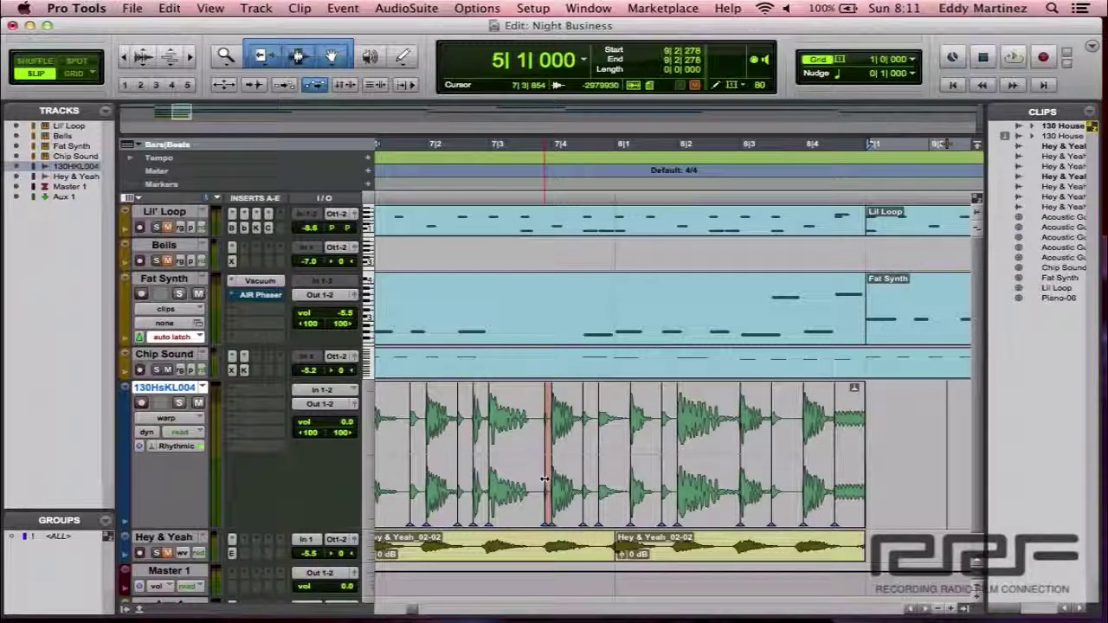
Step: Audition the warped kick loop, add a warp marker, and pull a later marker slightly earlier
key(space)
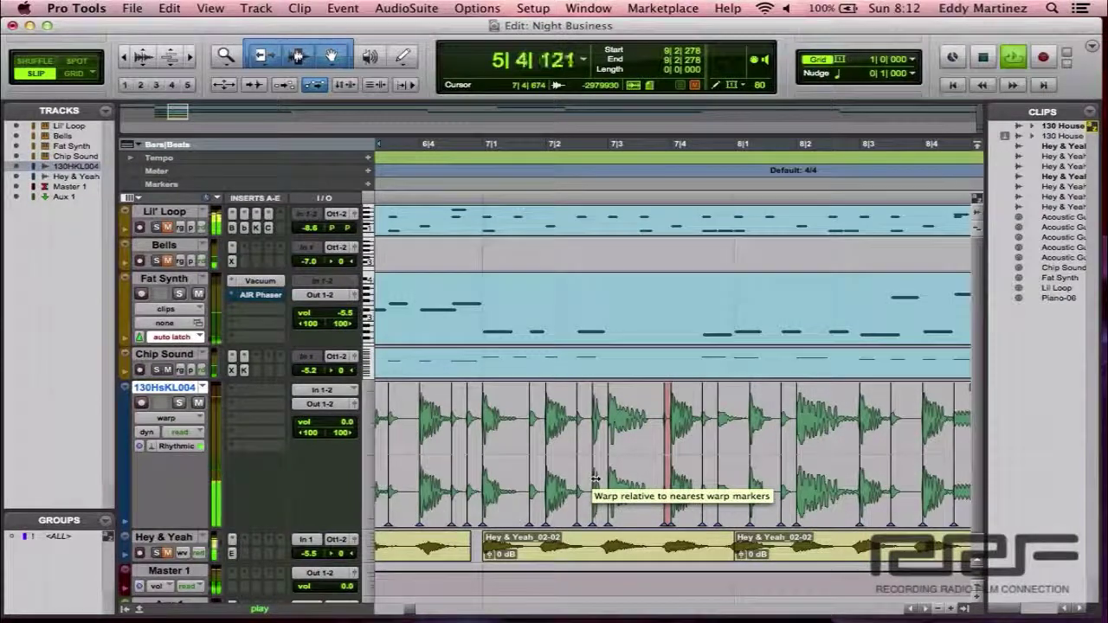
key(space)
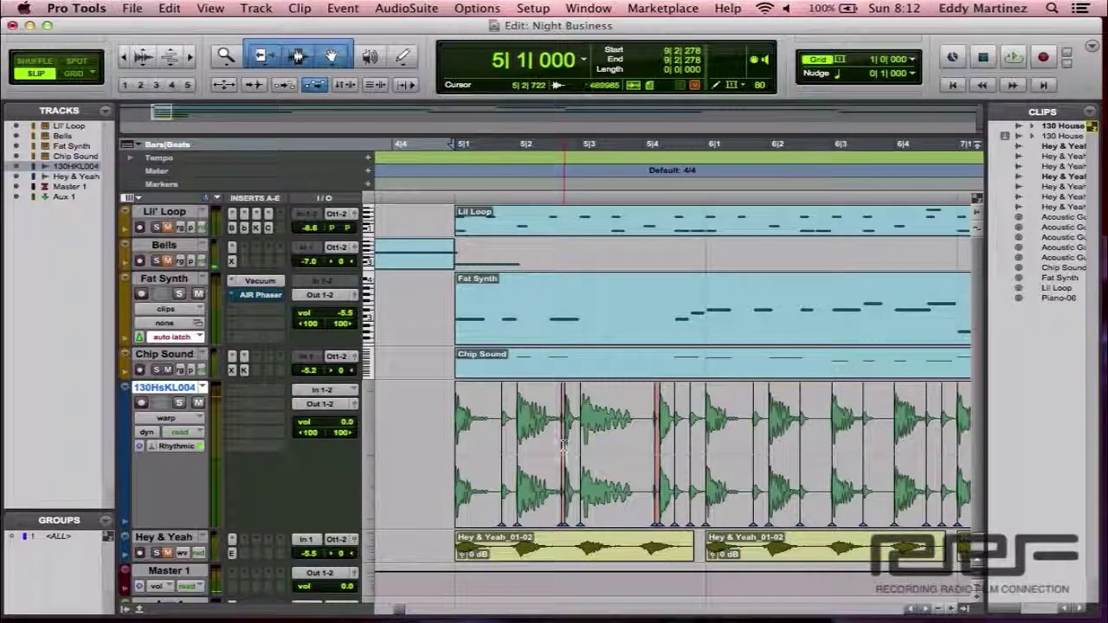
click(544, 466)
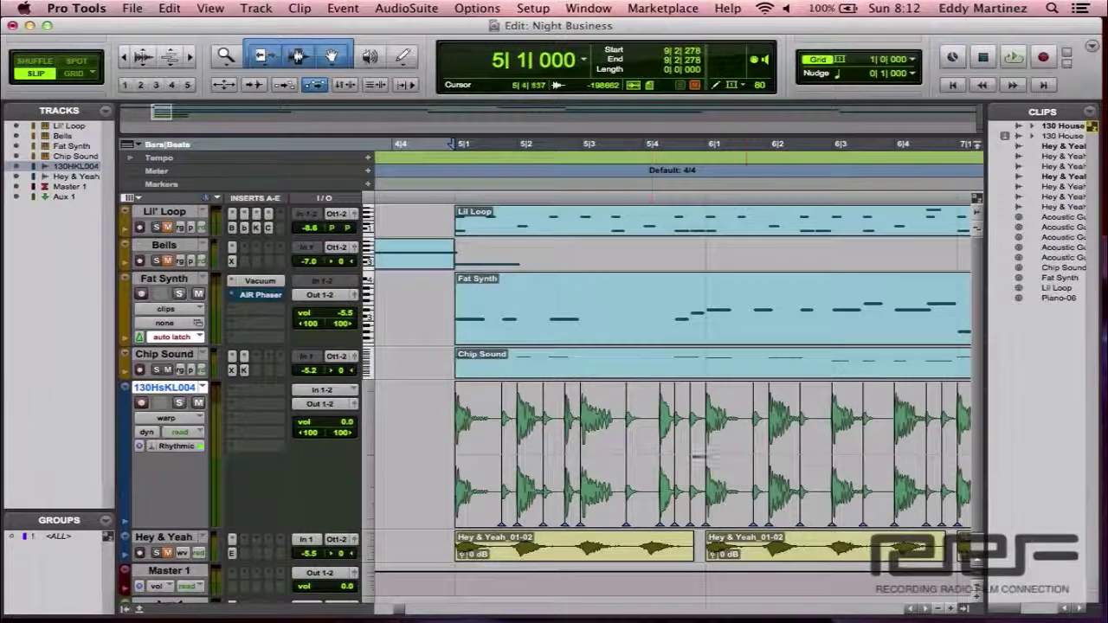
scroll(736, 461, right, 5)
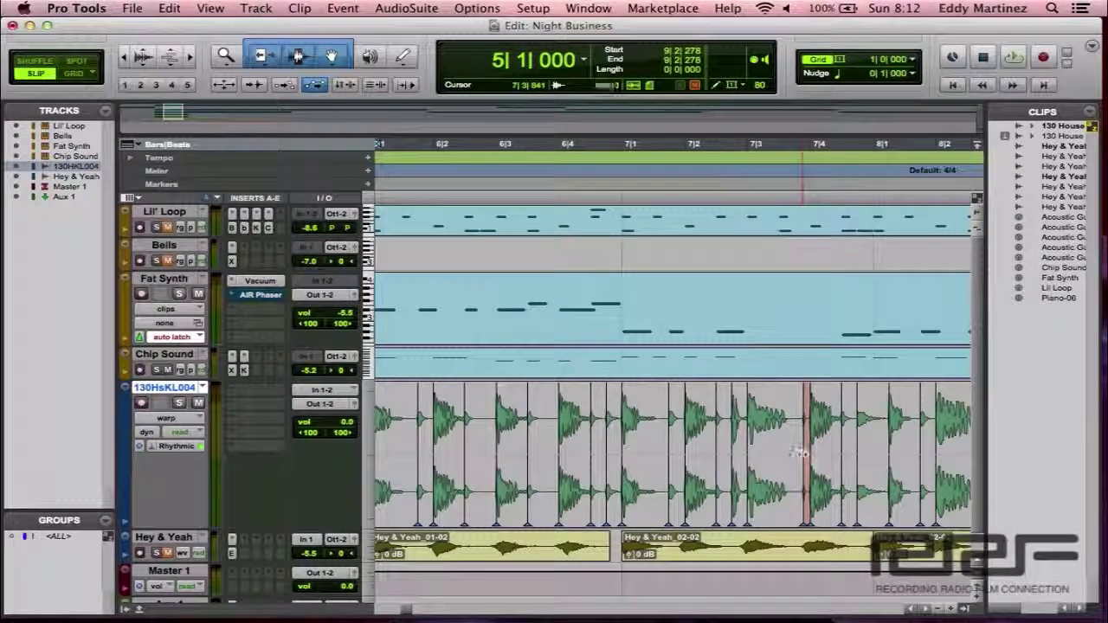
drag(803, 458, 779, 470)
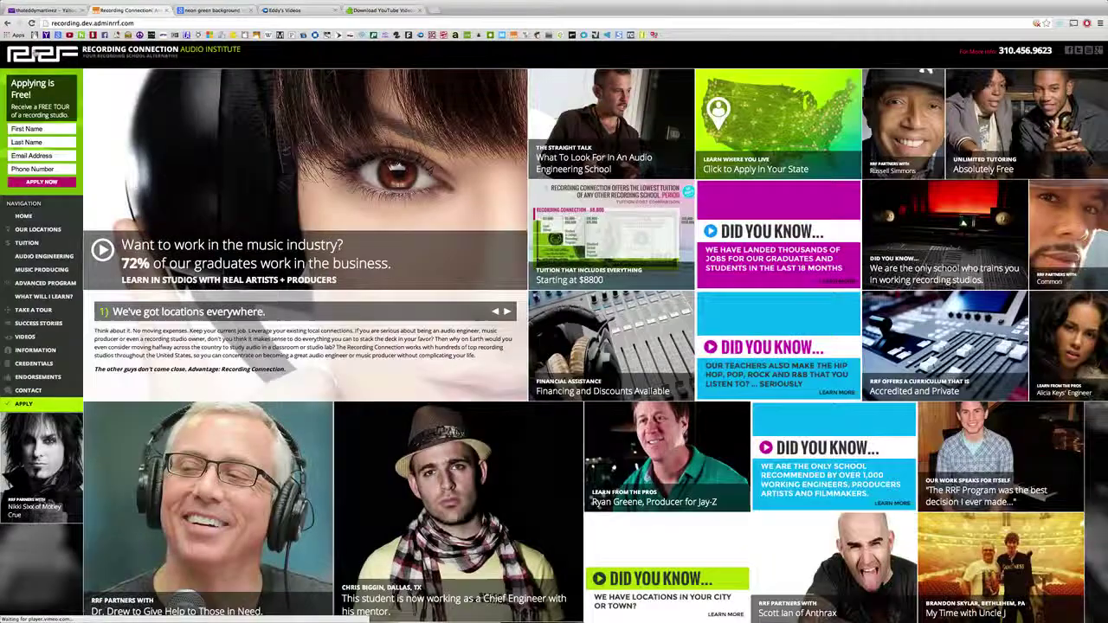
Step: Scroll down and back up through the Recording Connection home page
scroll(554, 328, down, 3)
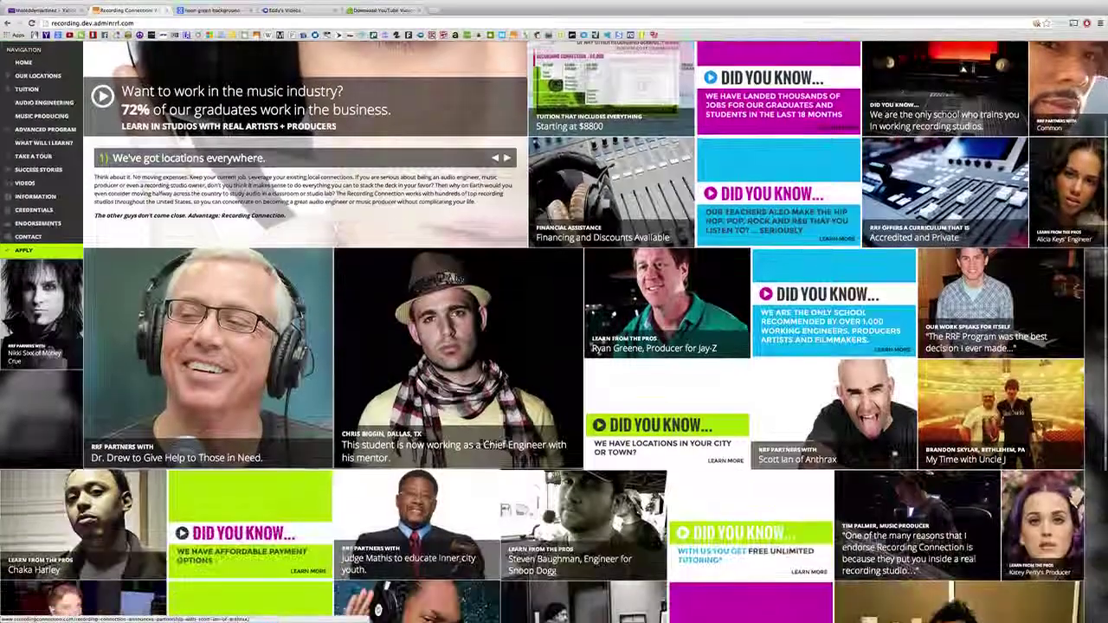
scroll(554, 329, down, 5)
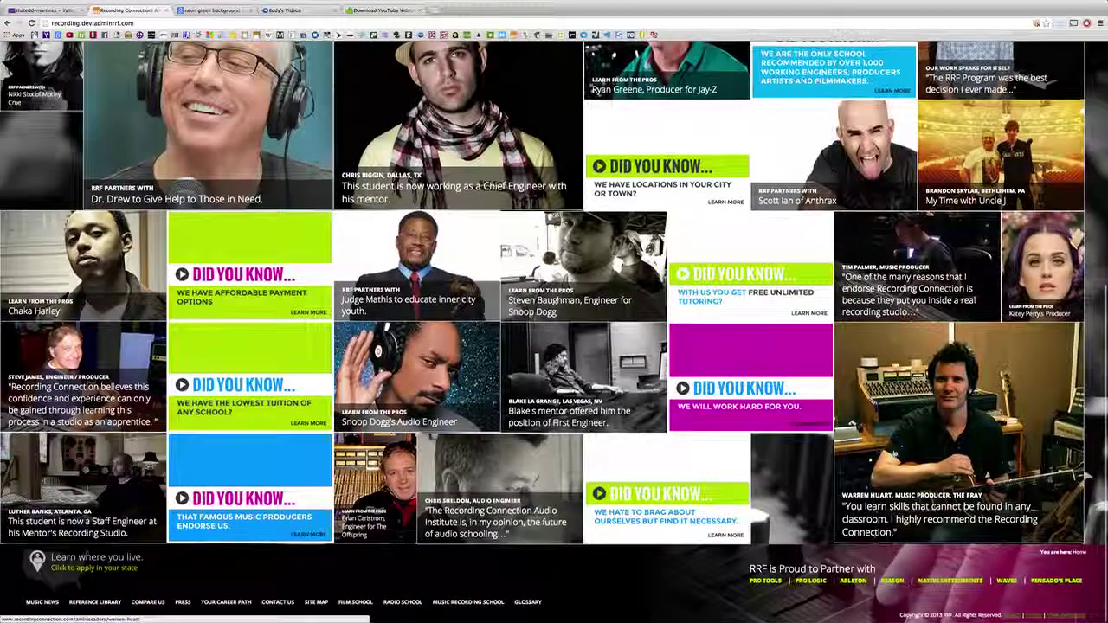
scroll(554, 329, up, 7)
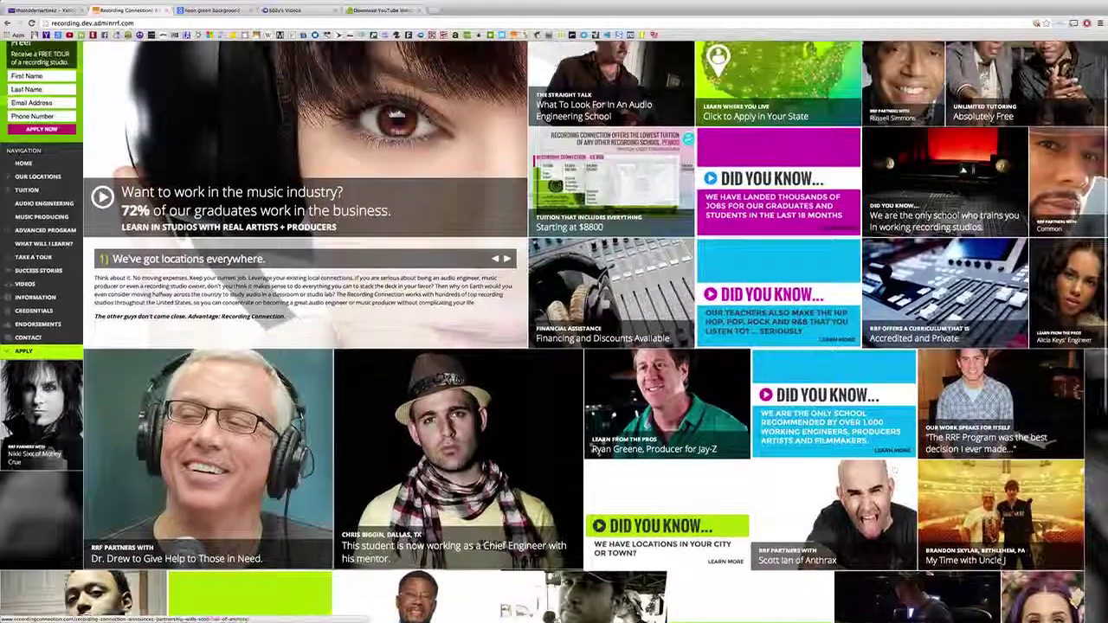
scroll(554, 329, up, 1)
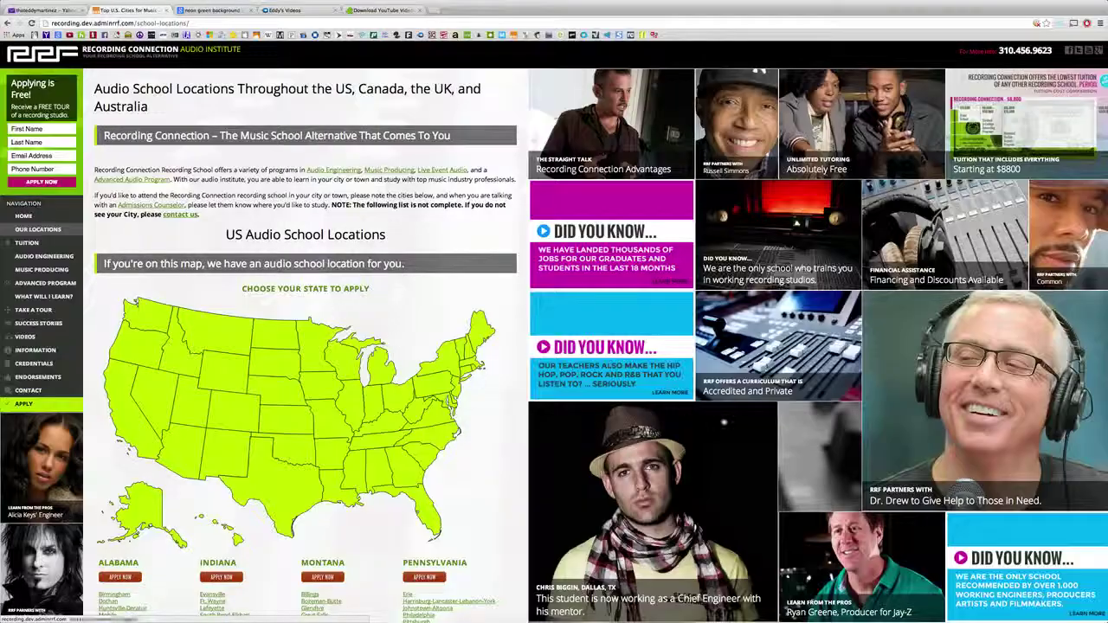
scroll(723, 422, down, 2)
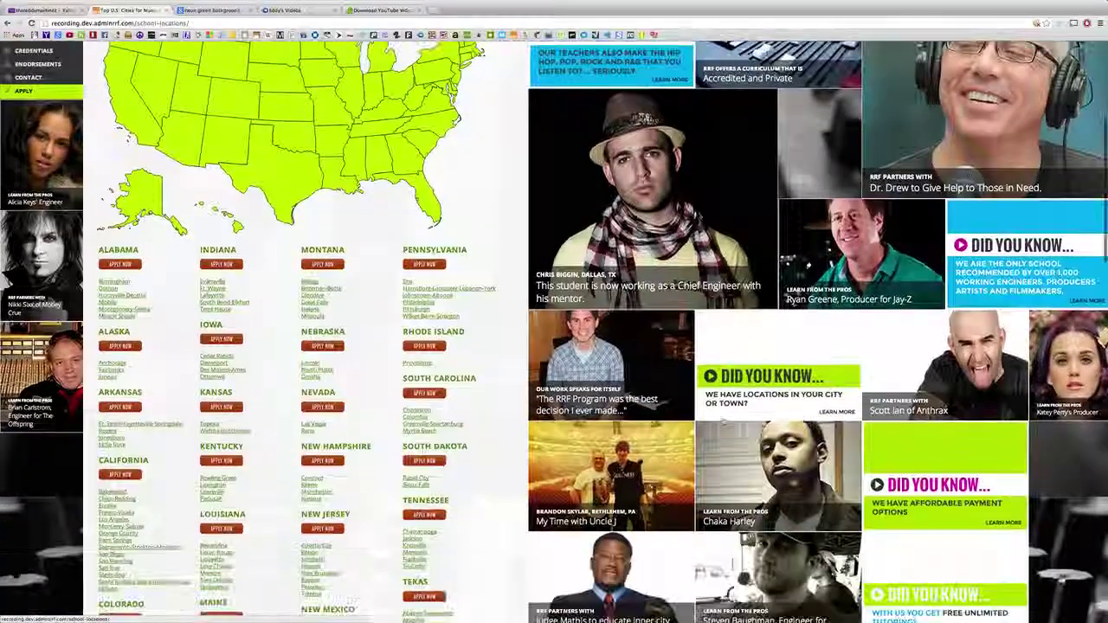